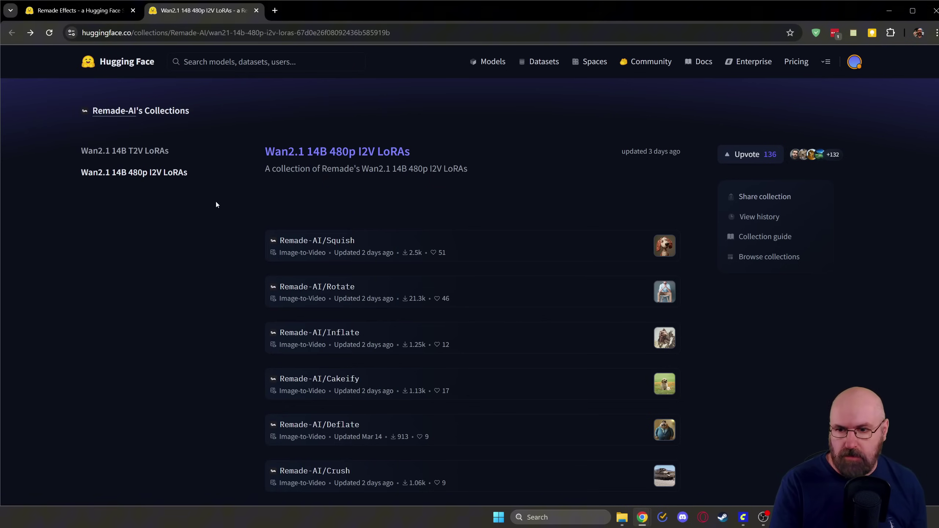
- Scroll through the Remade-AI Wan2.1 14B 480p I2V LoRAs collection, including the Squish and Rotate entries
scroll(216, 253, down, 18)
scroll(217, 258, down, 20)
scroll(217, 254, down, 3)
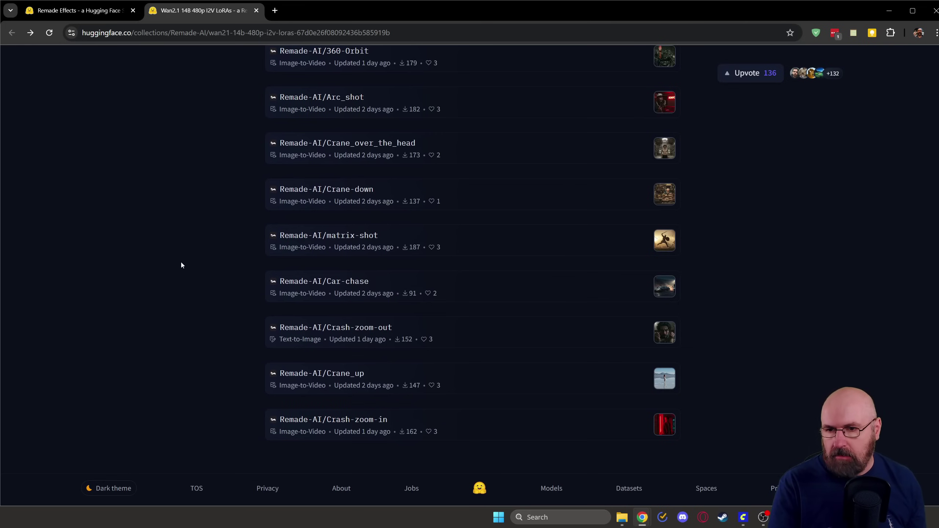
scroll(172, 273, up, 2)
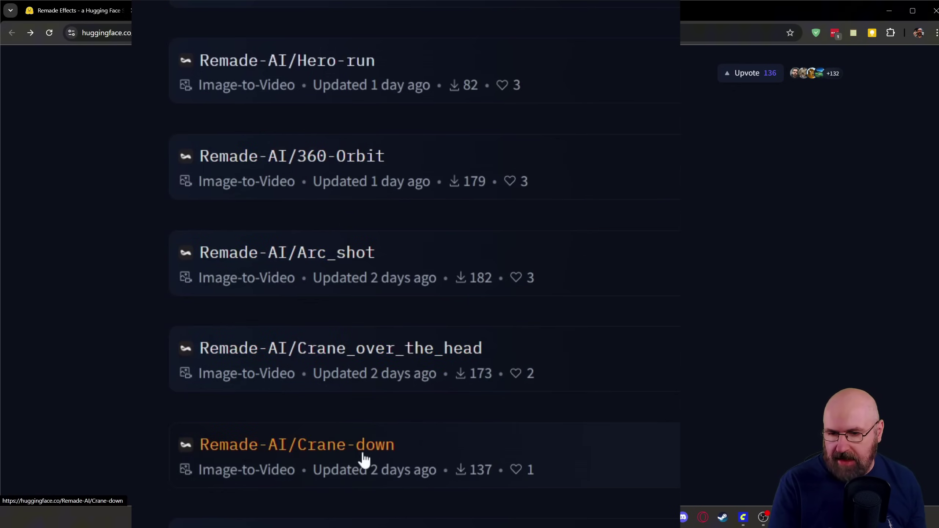
scroll(415, 304, down, 3)
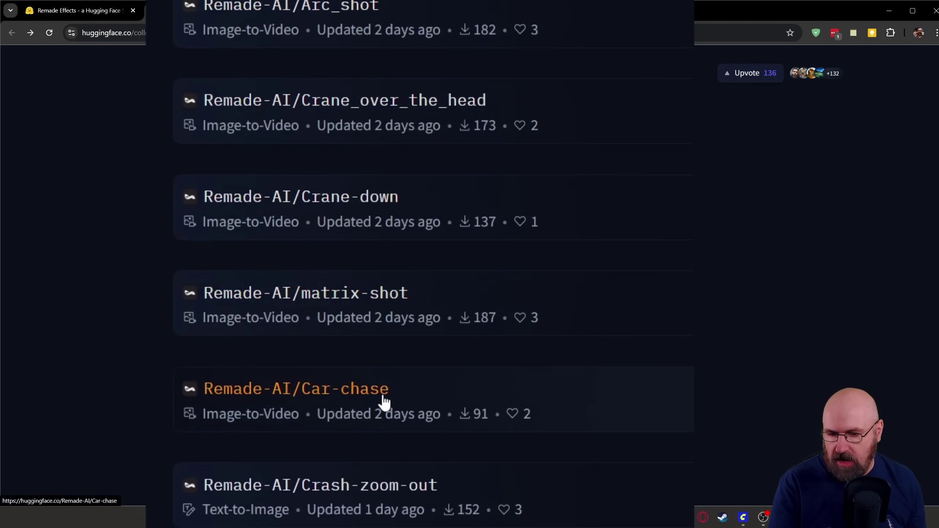
scroll(425, 489, down, 2)
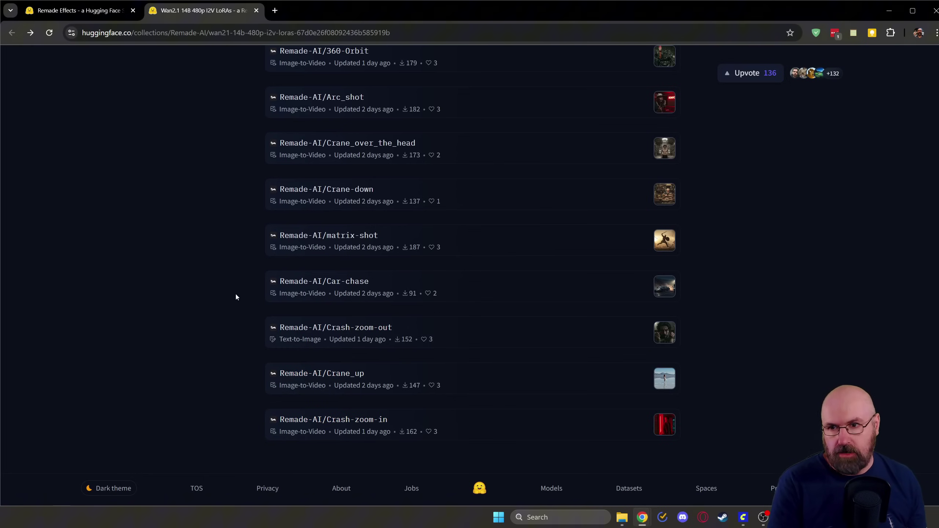
scroll(235, 296, up, 20)
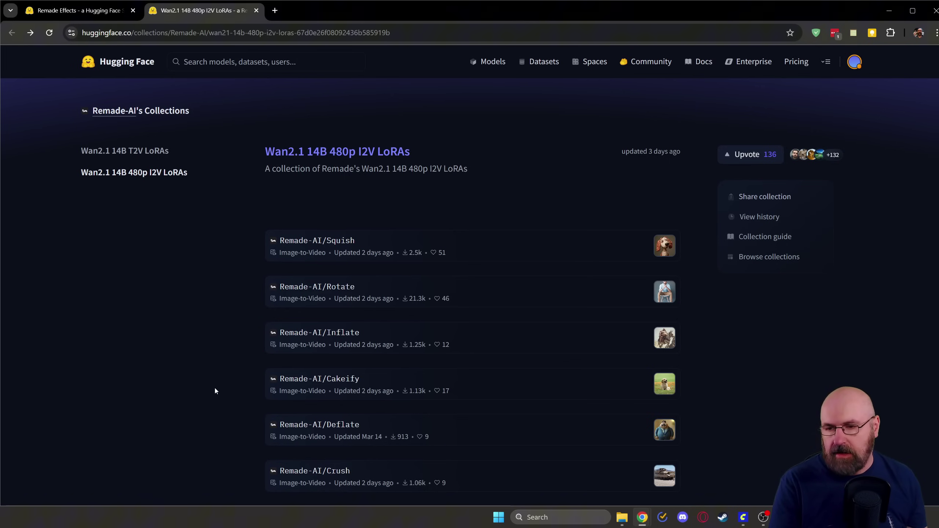
click(332, 241)
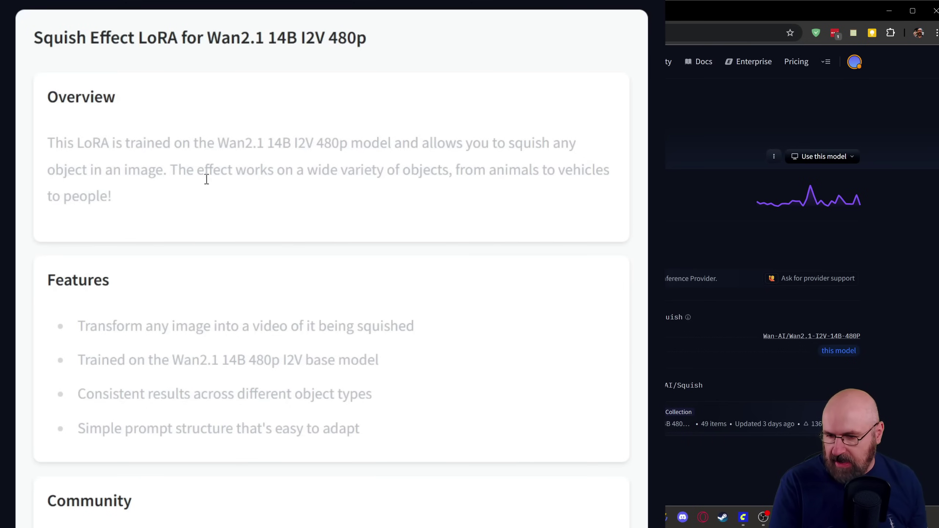
drag(176, 362, 366, 366)
scroll(614, 231, down, 7)
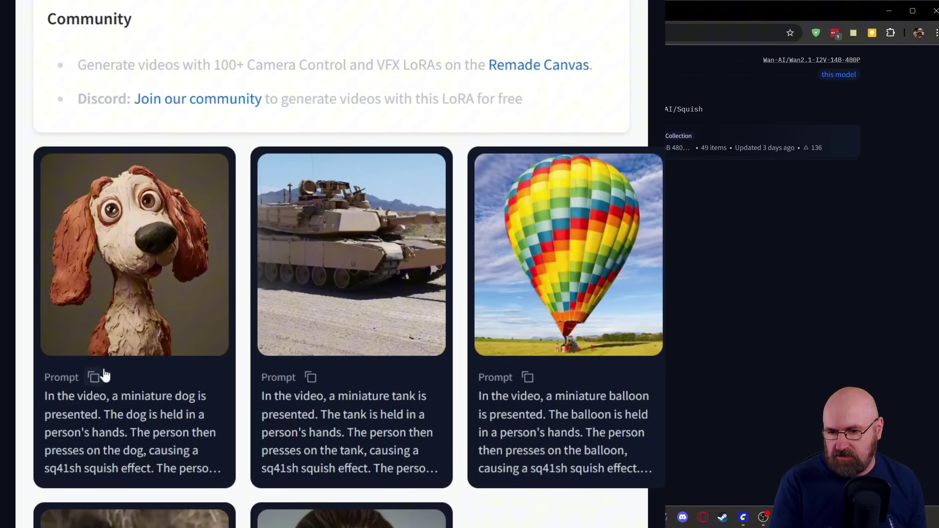
scroll(107, 362, down, 10)
scroll(332, 264, down, 5)
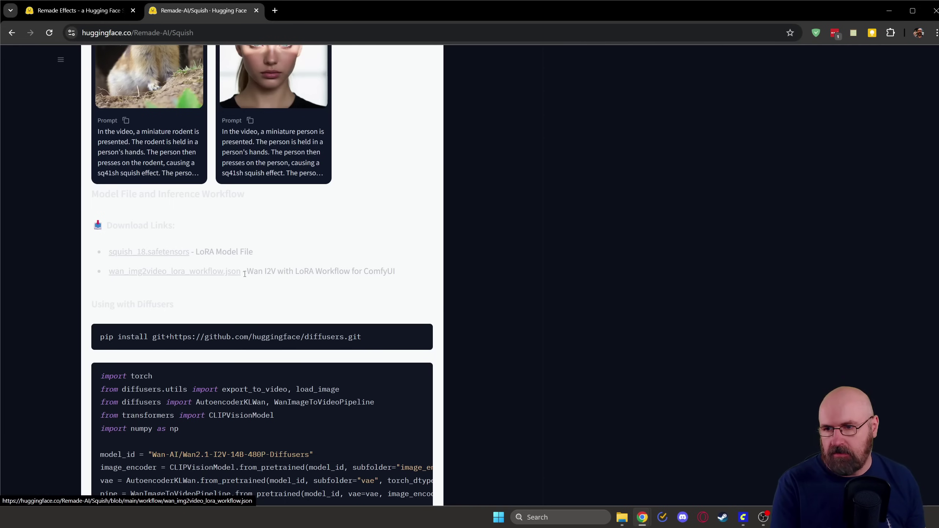
scroll(357, 258, up, 6)
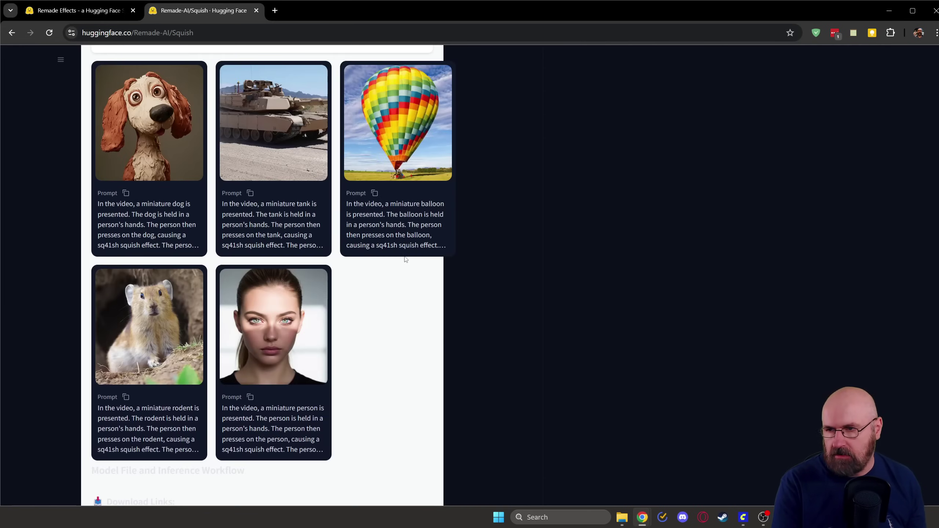
- Browse the LoRA gallery in the Remade-AI remade-effects Space
click(86, 15)
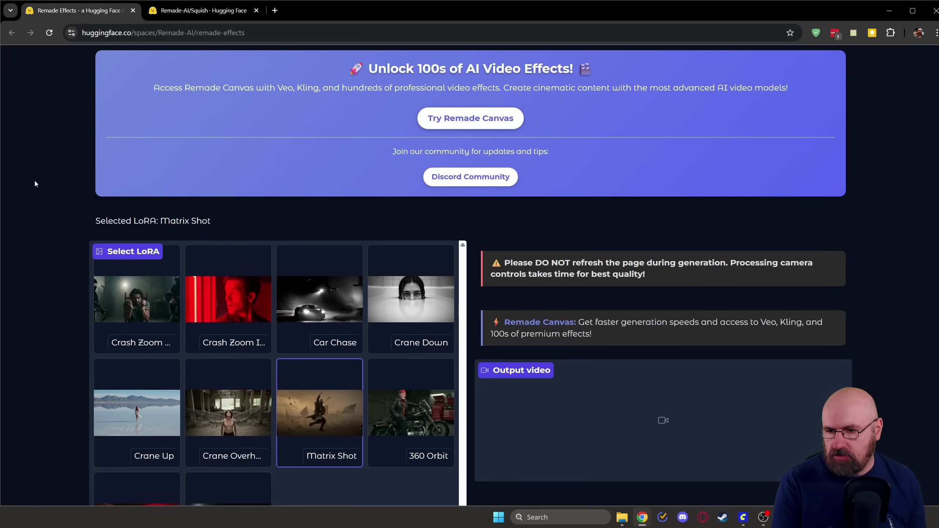
scroll(34, 182, down, 3)
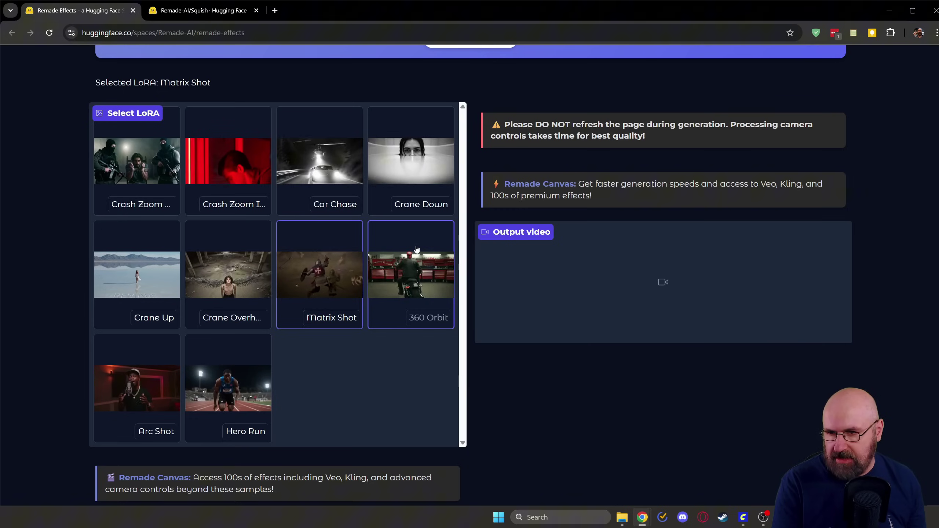
scroll(264, 243, up, 3)
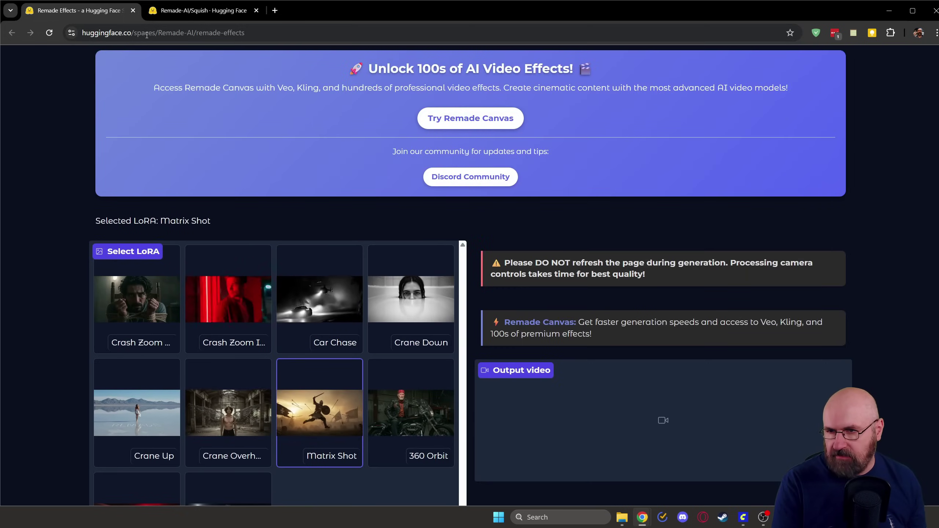
scroll(44, 235, down, 3)
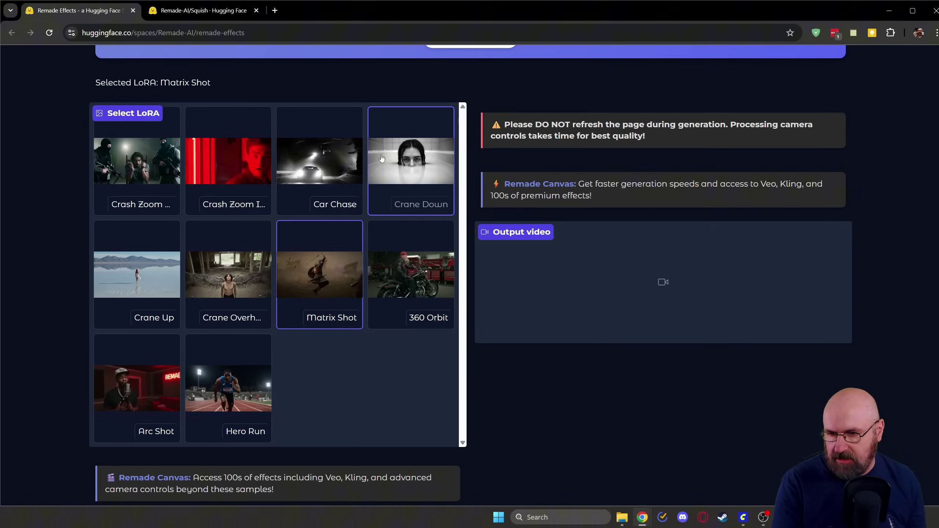
scroll(62, 257, down, 4)
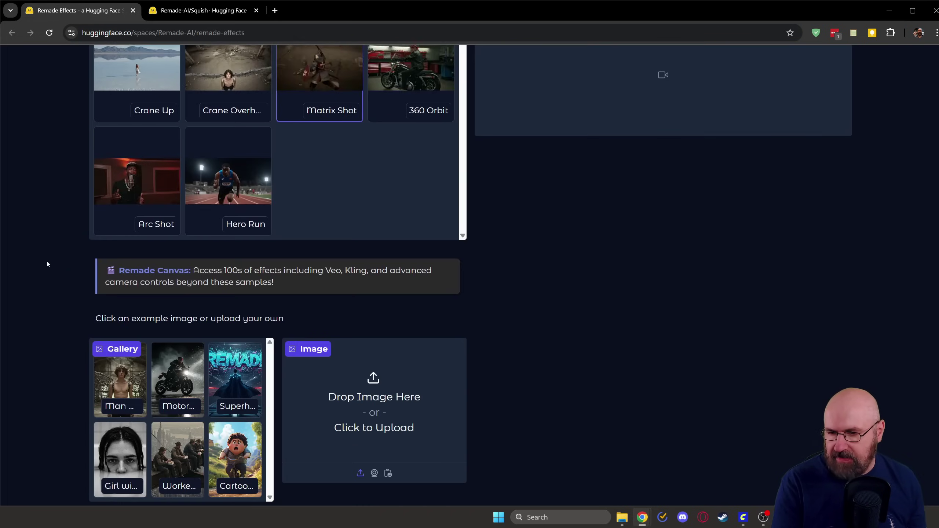
scroll(216, 278, down, 5)
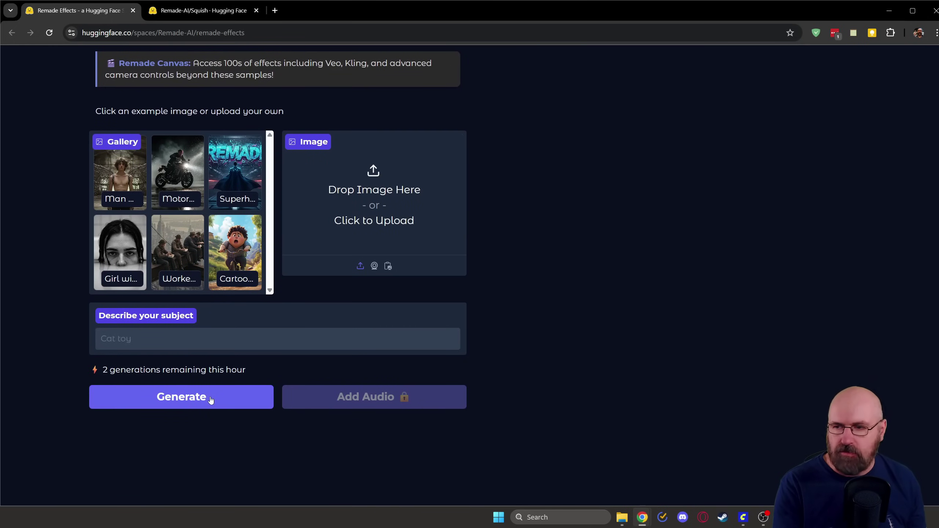
scroll(46, 290, up, 10)
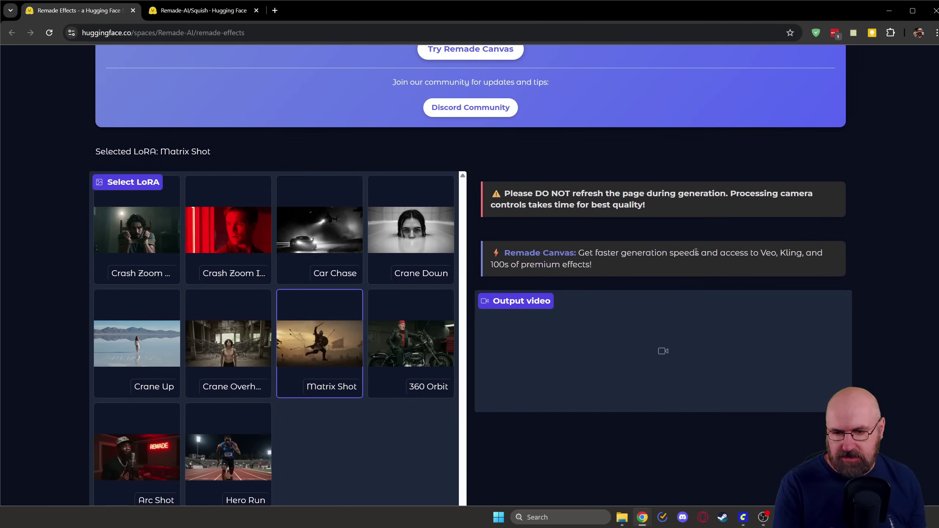
scroll(881, 273, up, 3)
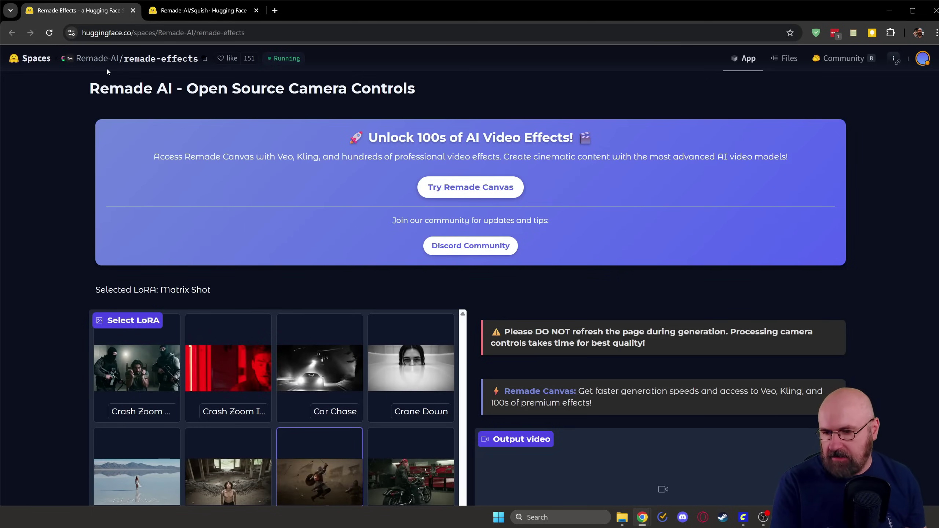
- Return to the Remade-AI/Squish model page and scroll to its top
scroll(65, 221, down, 3)
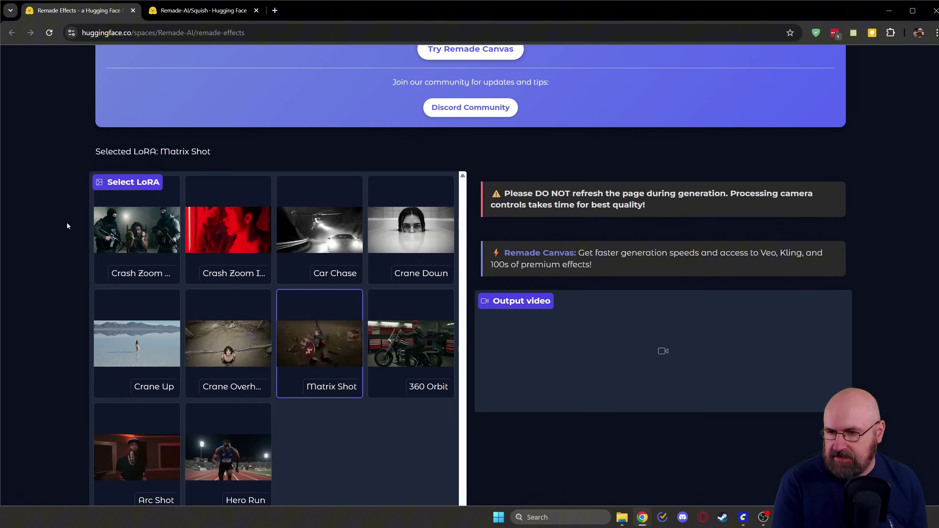
scroll(55, 215, up, 3)
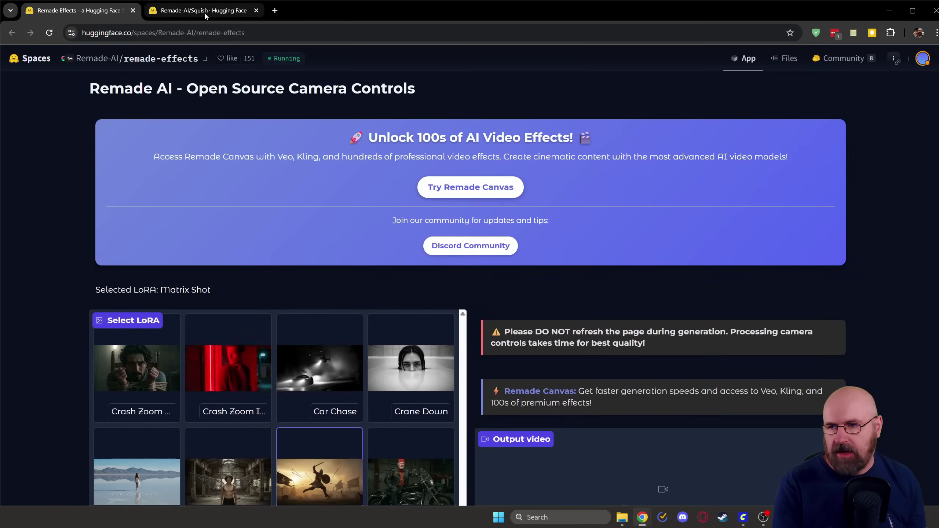
click(153, 12)
scroll(278, 187, up, 8)
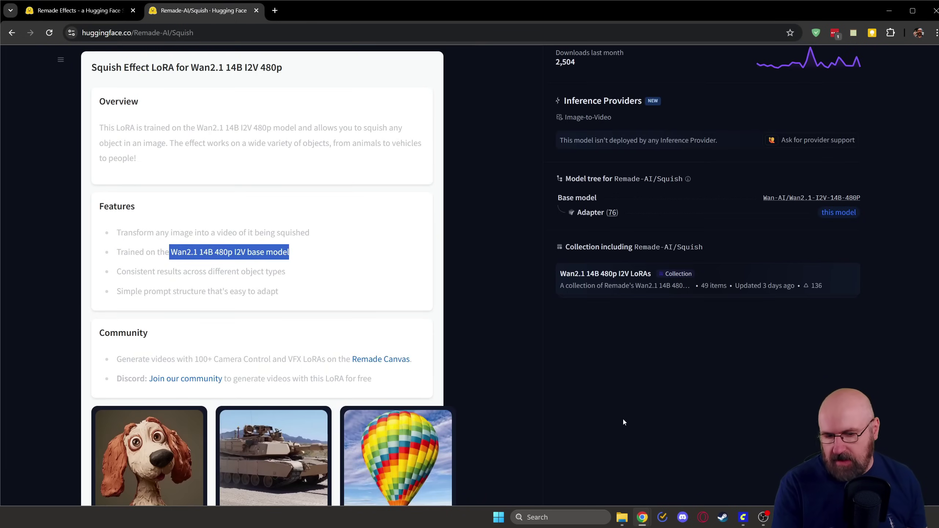
click(744, 518)
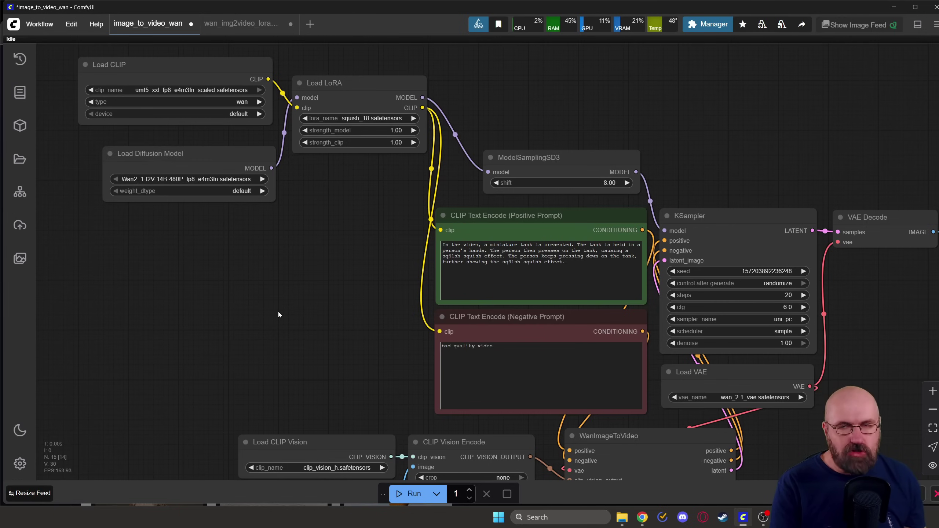
click(708, 30)
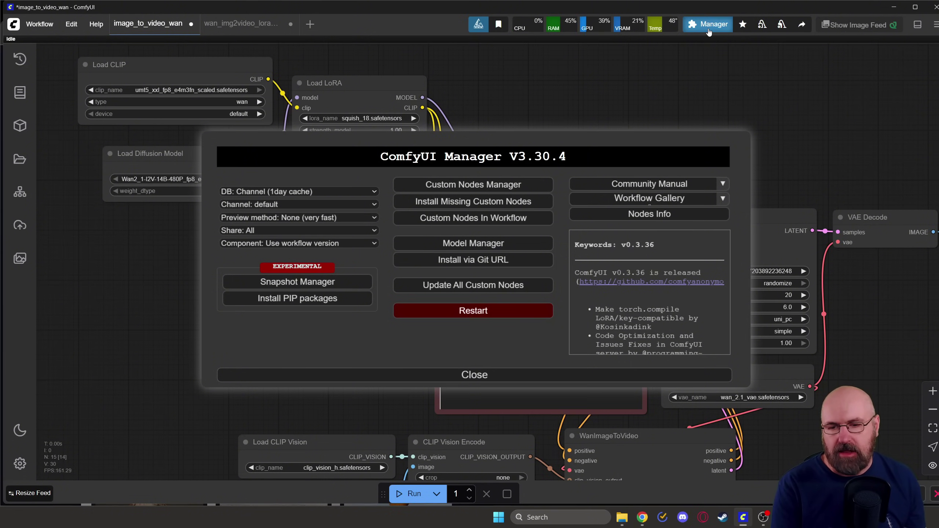
click(488, 376)
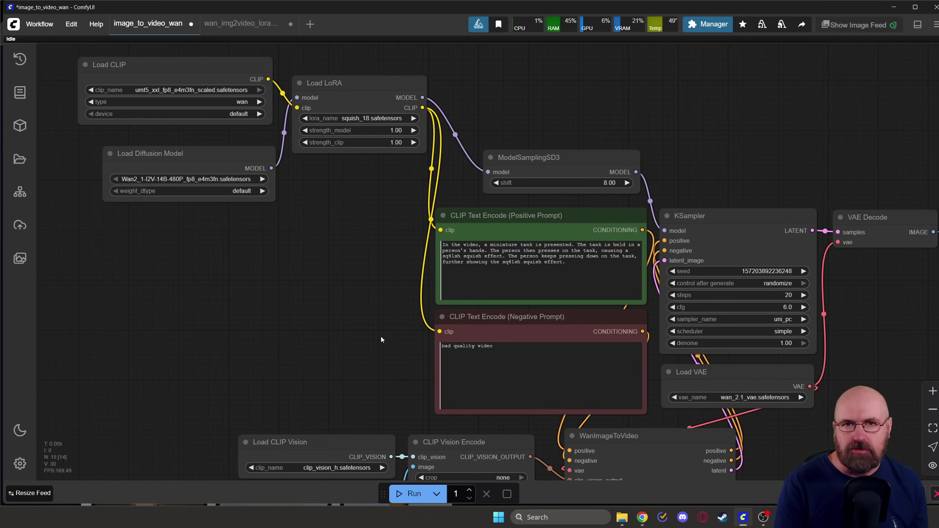
- Open the workflow template browser from the Workflow menu and scroll its list
click(43, 29)
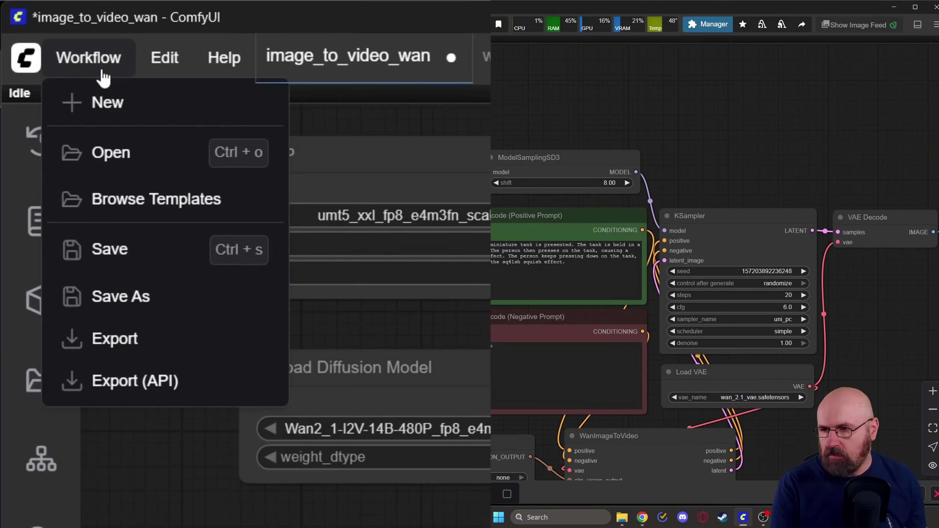
click(108, 209)
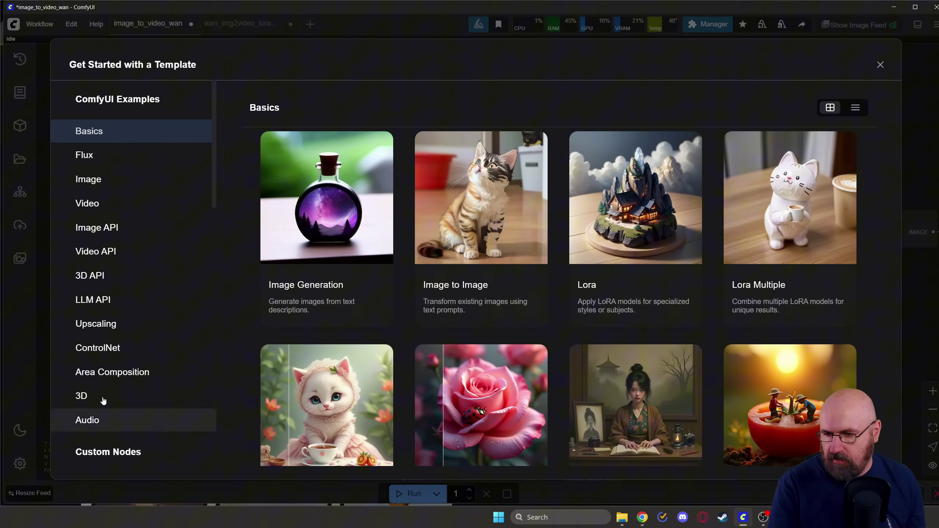
scroll(120, 363, down, 7)
scroll(124, 338, down, 10)
scroll(124, 337, up, 15)
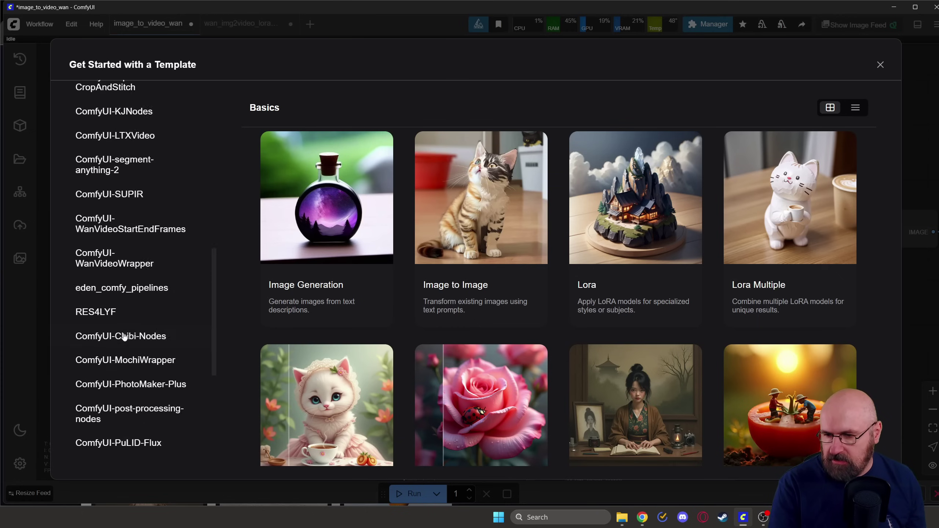
scroll(124, 338, up, 3)
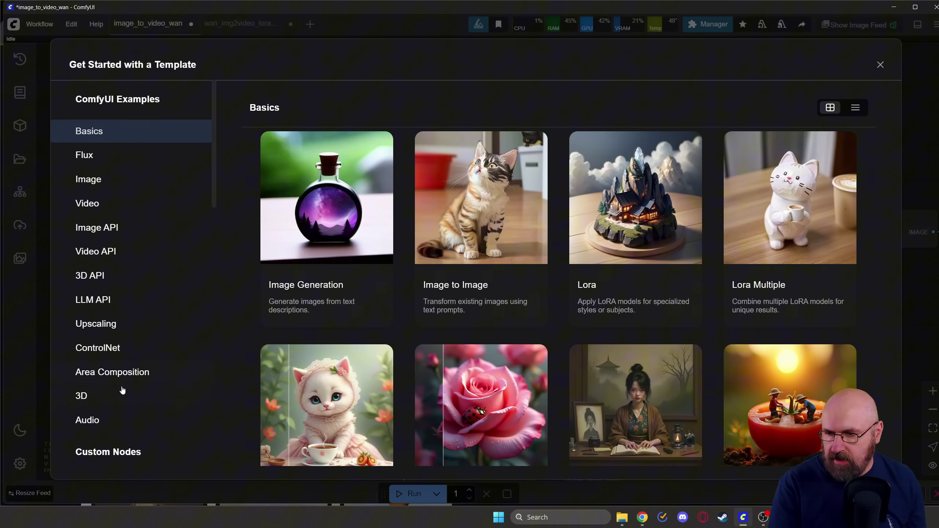
- Browse the Flux, Image, Video, Image API and Video API templates, then close the browser on Video
click(98, 155)
click(94, 180)
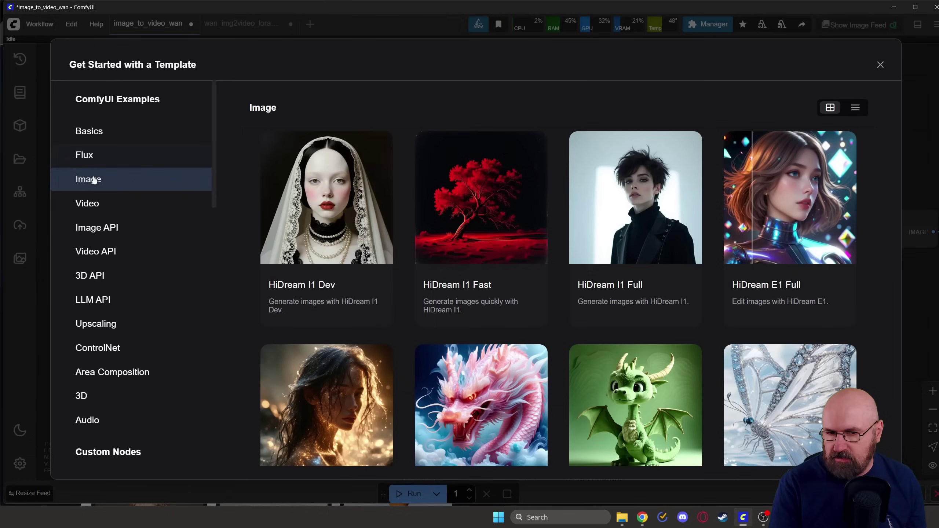
click(133, 203)
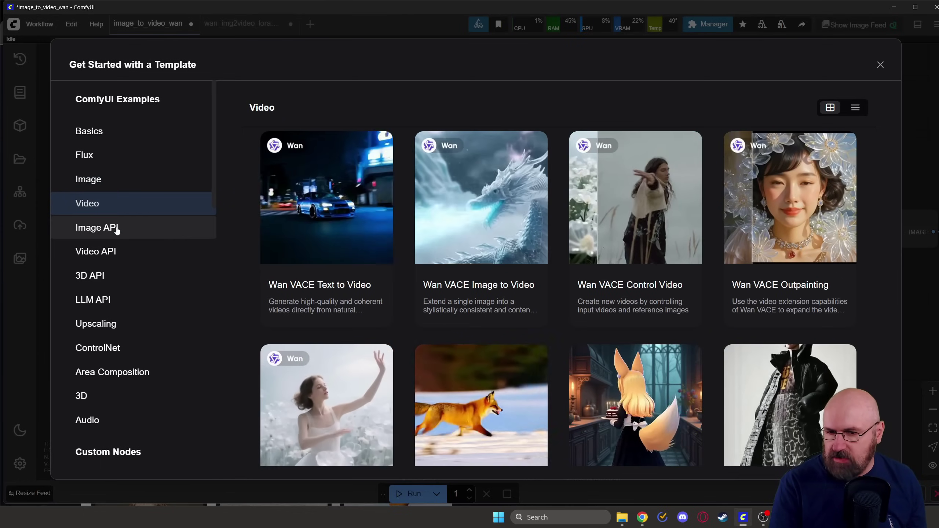
click(136, 227)
click(117, 252)
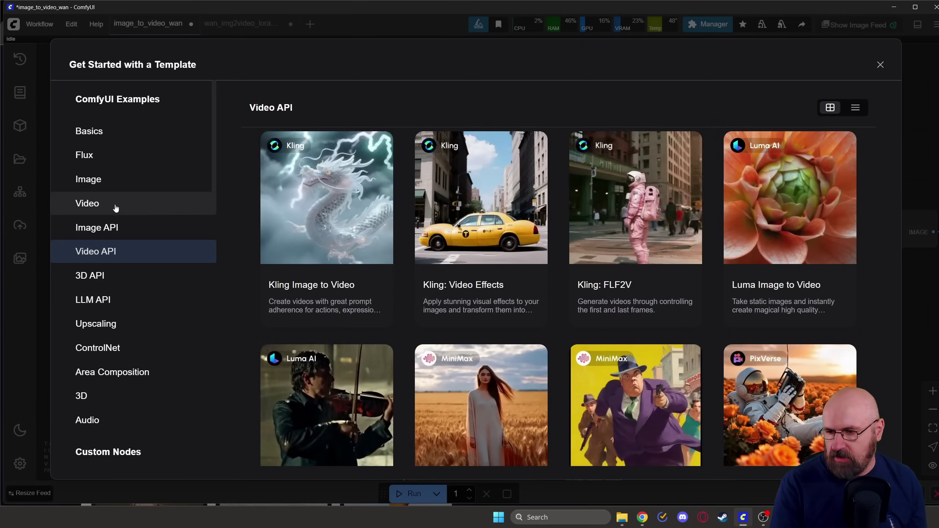
click(107, 204)
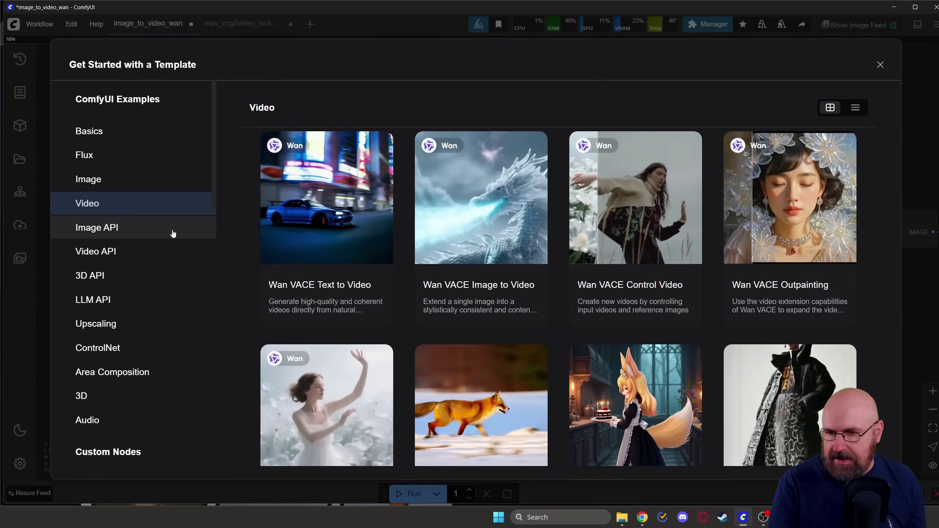
click(880, 65)
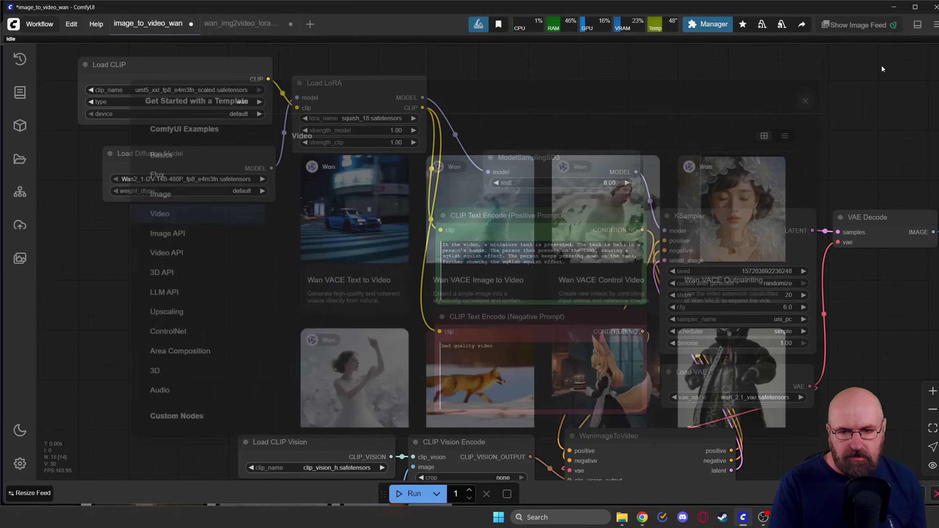
- Inspect the WanVideo Lora Select, block swap and Model Loader nodes in wan_img2video_lora
click(227, 24)
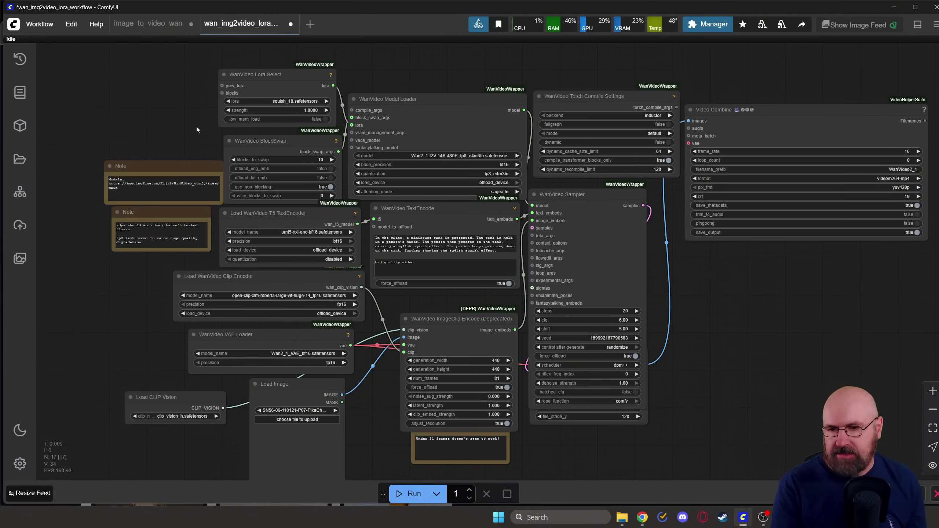
scroll(204, 127, up, 5)
drag(199, 113, 184, 172)
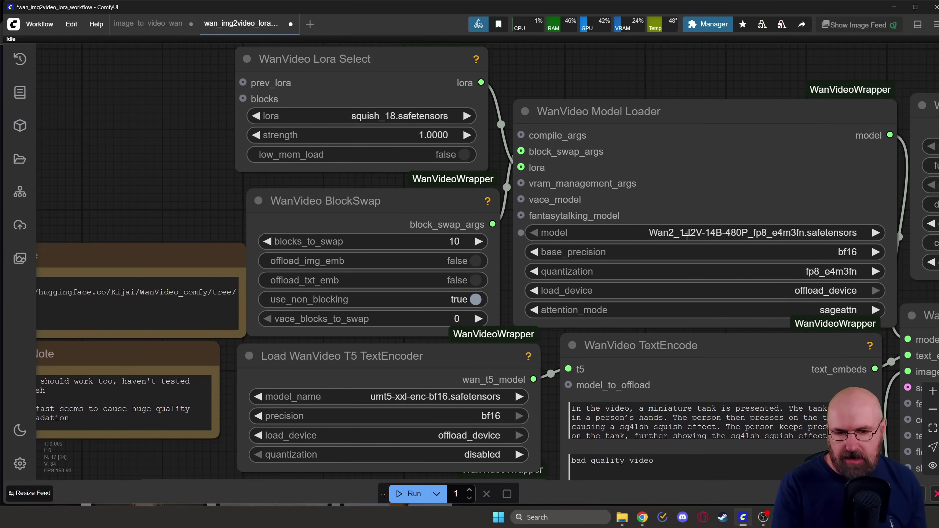
drag(99, 496, 105, 122)
scroll(164, 174, up, 8)
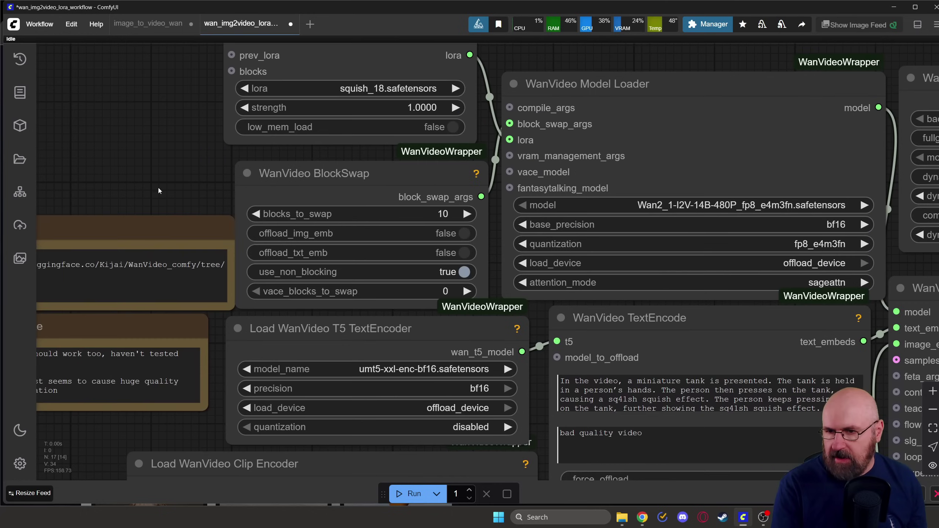
drag(166, 176, 119, 140)
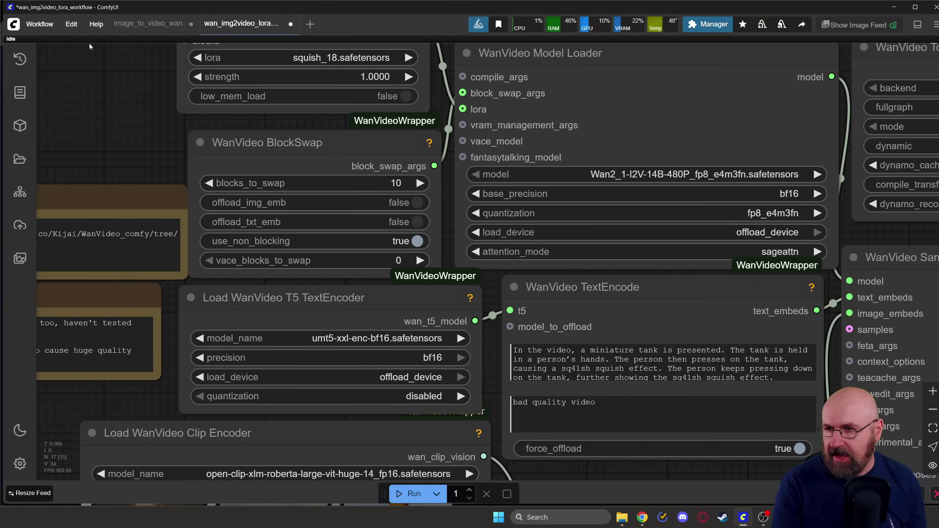
click(45, 25)
- Open the Wan 2.1 Image to Video template from the Video category as a new workflow
click(53, 84)
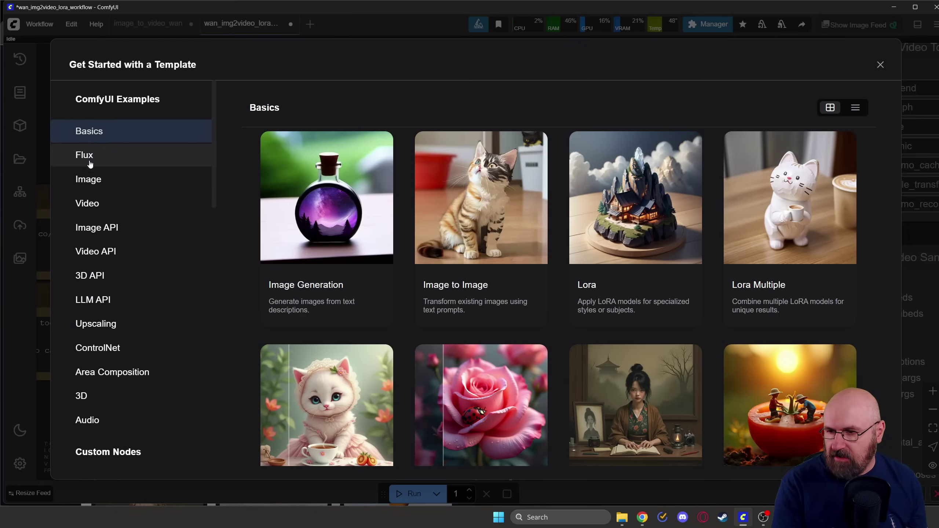
click(92, 208)
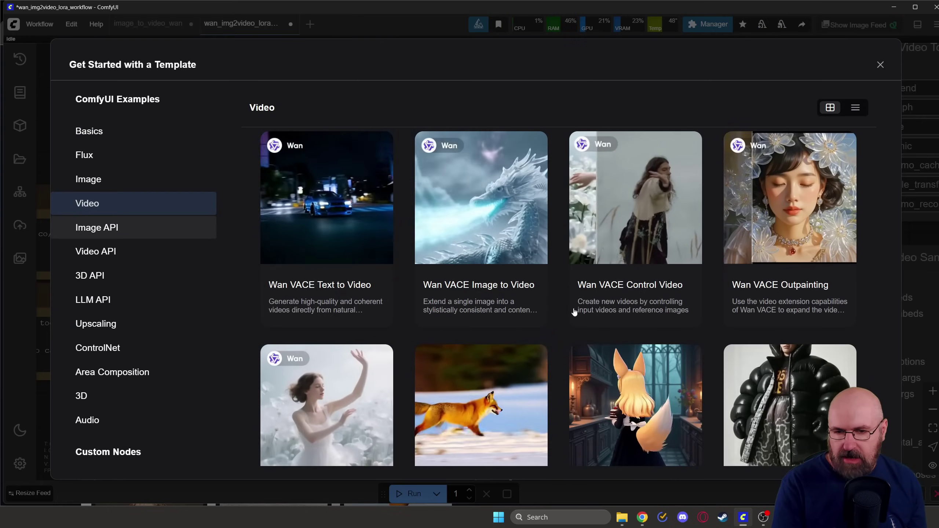
scroll(614, 319, down, 5)
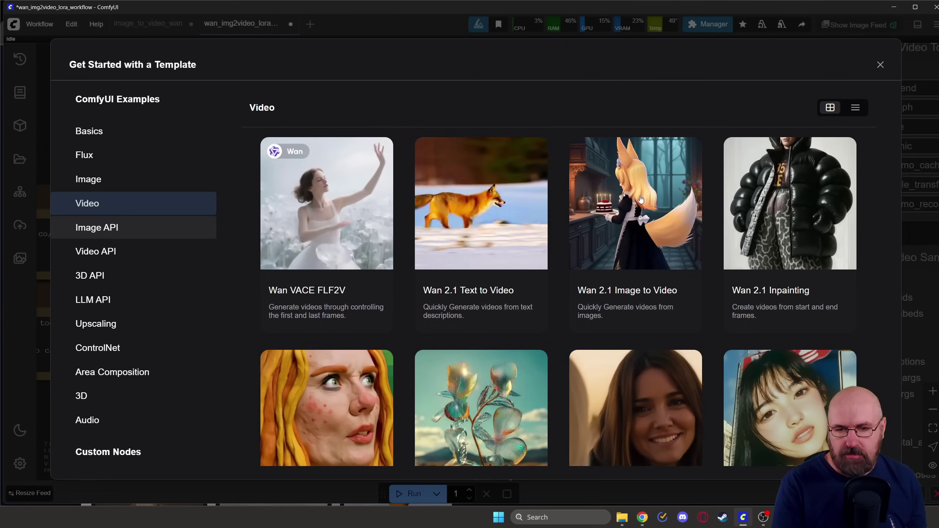
click(641, 200)
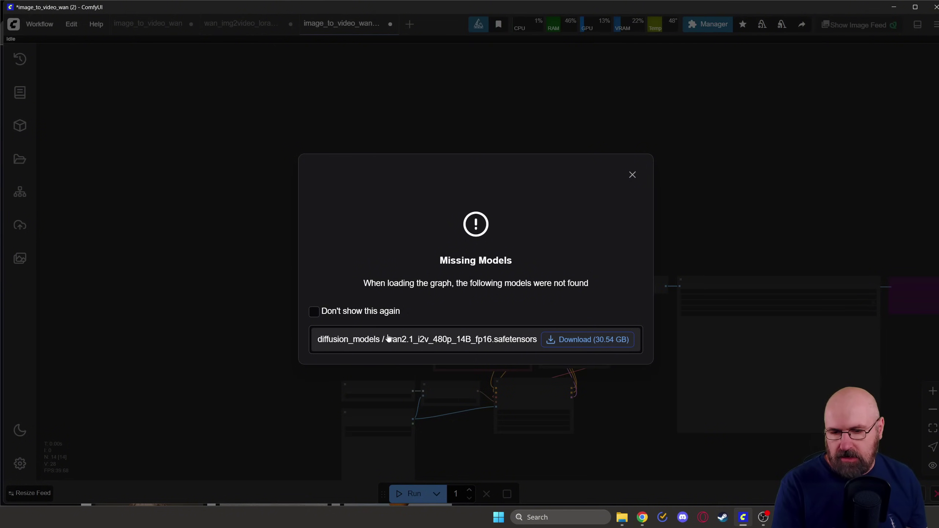
- Dismiss the missing fp16 model warning and check which model wan_img2video_lora uses
click(632, 174)
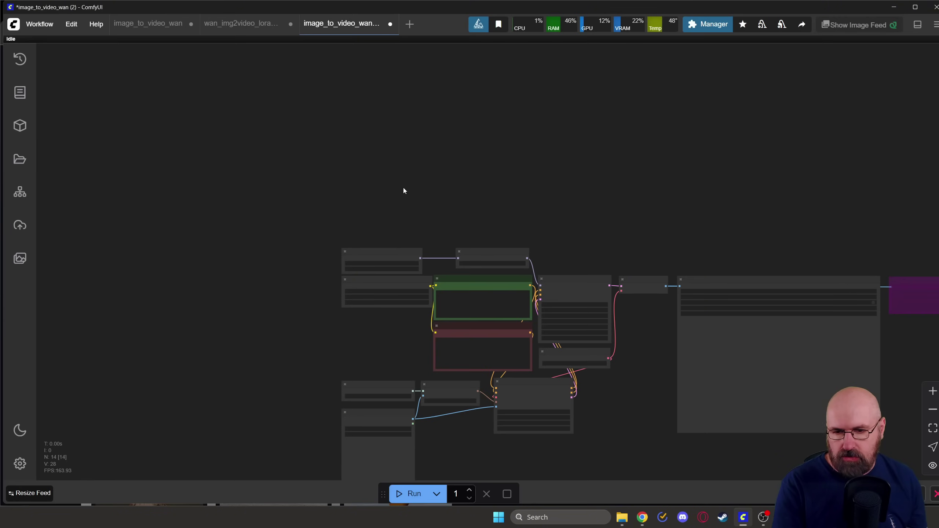
scroll(378, 343, up, 5)
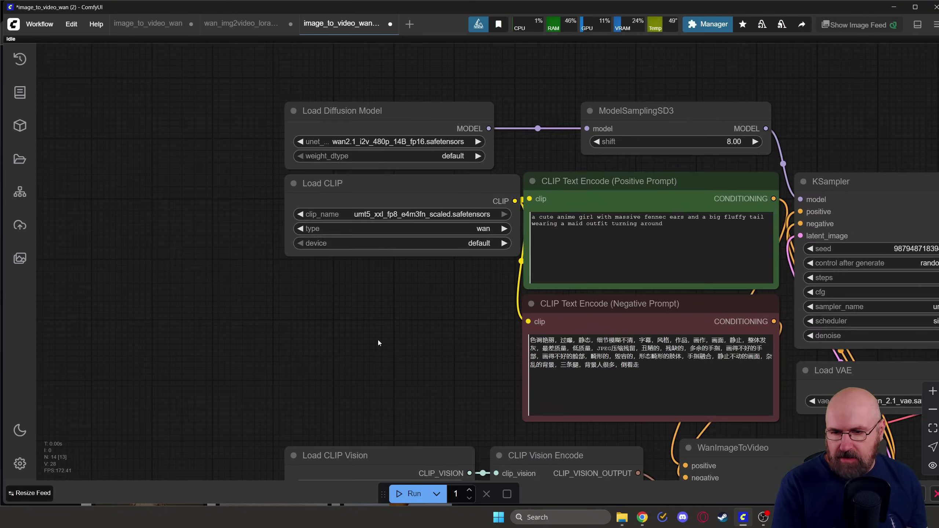
scroll(395, 295, up, 3)
click(241, 24)
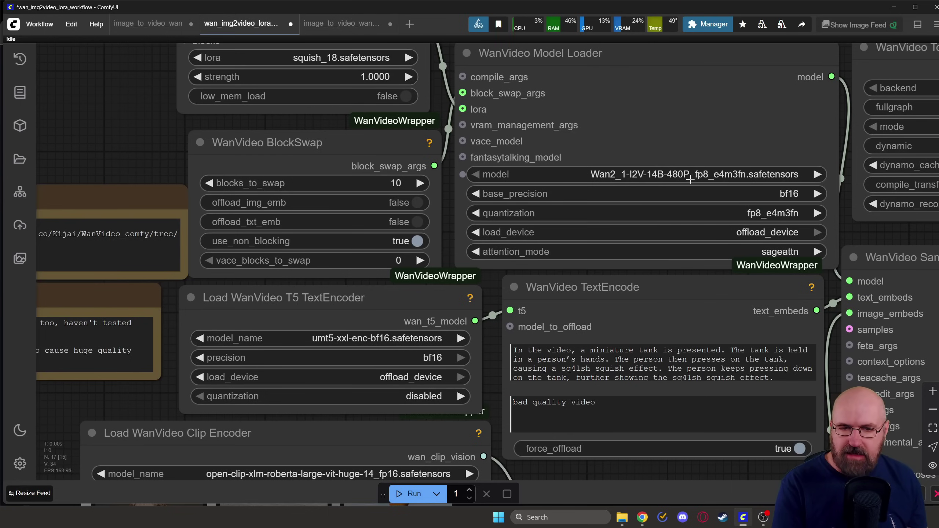
click(337, 24)
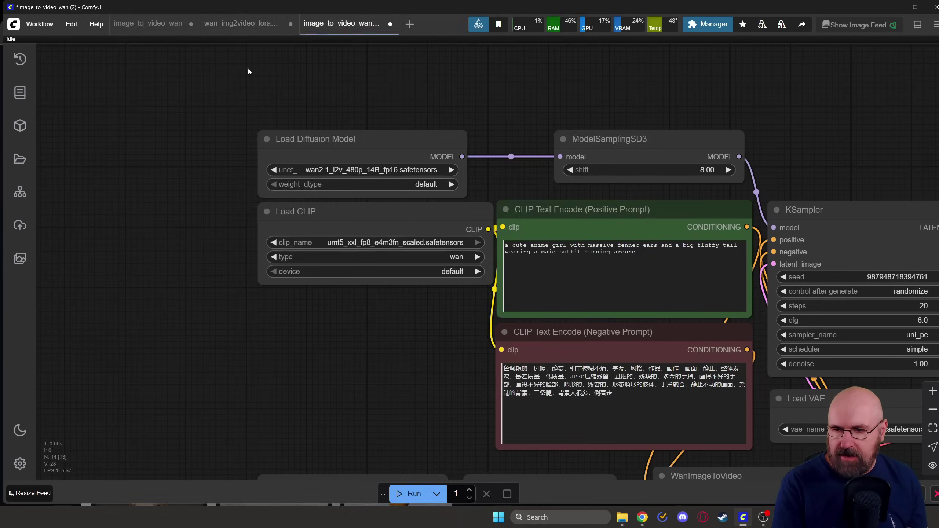
- Set Load Diffusion Model's unet_name to Wan2_1-I2V-14B-480P_fp8_e4m3fn.safetensors
click(285, 190)
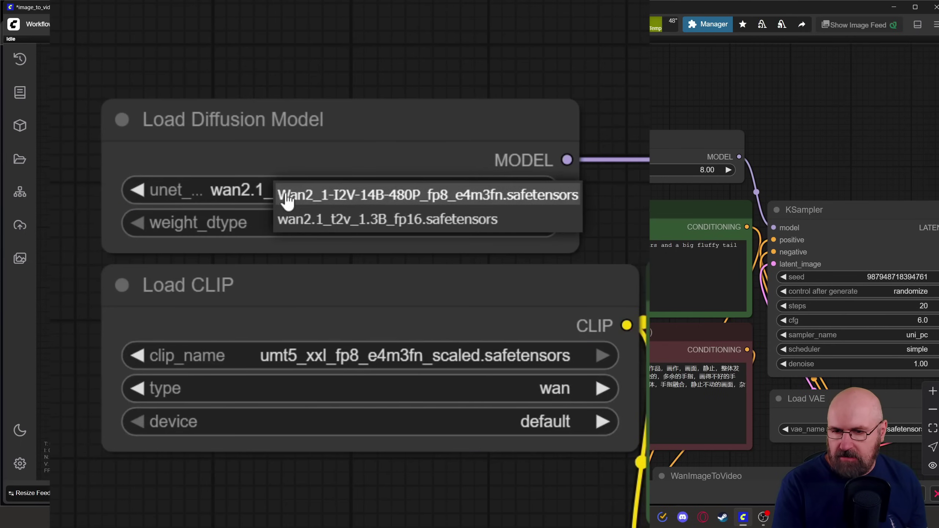
click(431, 196)
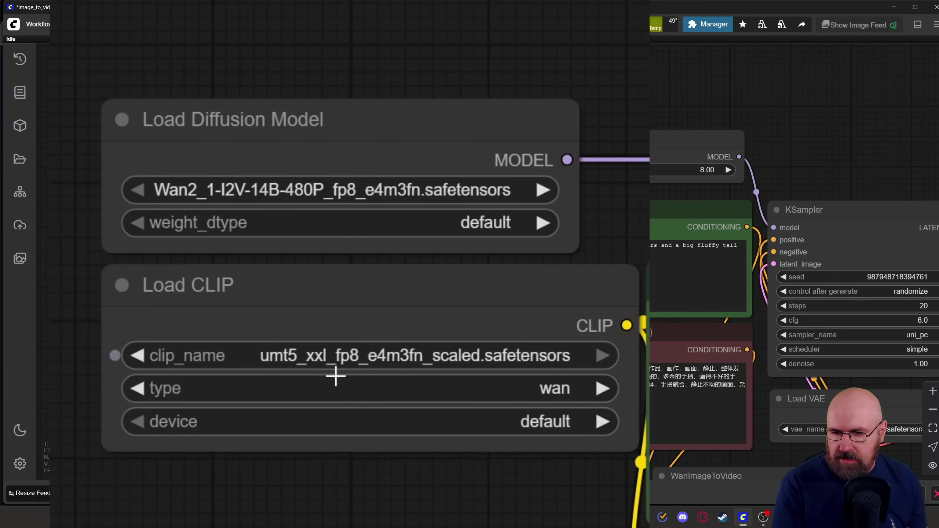
scroll(396, 306, up, 5)
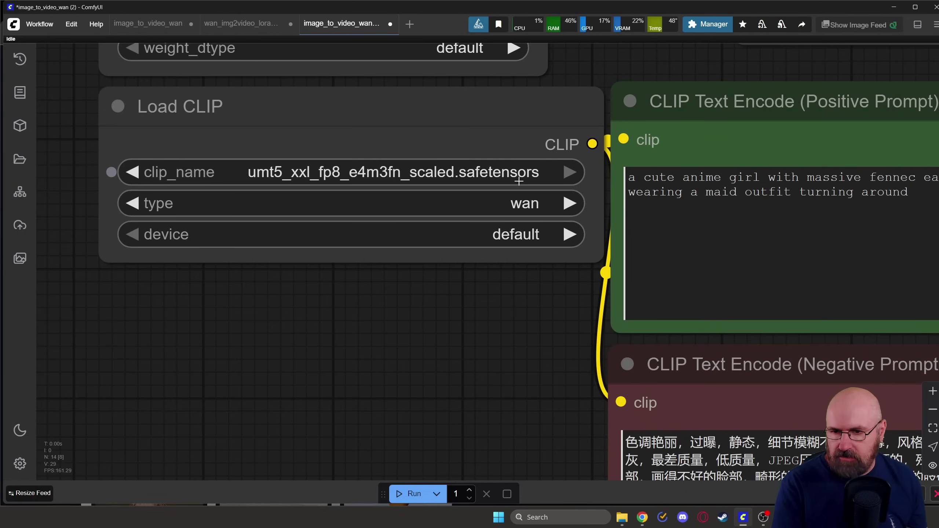
scroll(467, 262, down, 6)
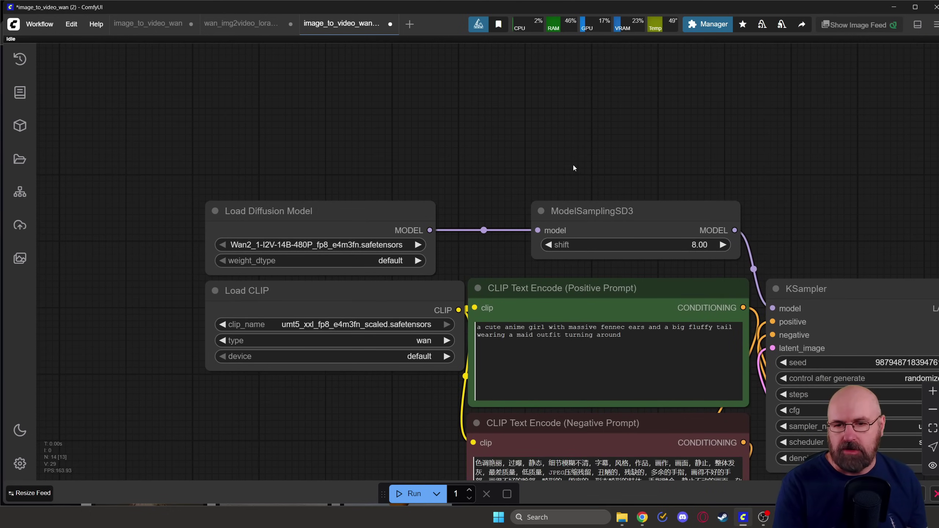
- Add a Load LoRA node with lora_name set to squish_18
double_click(473, 121)
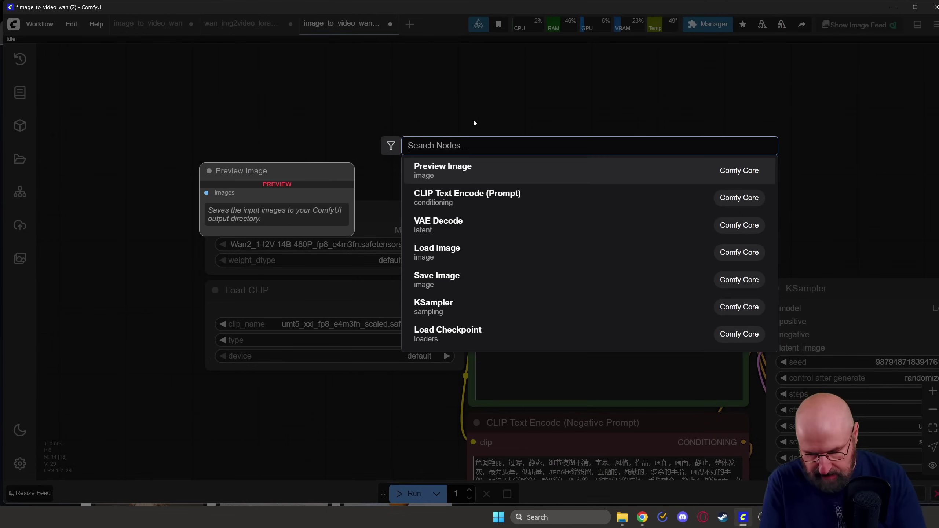
text(load lora)
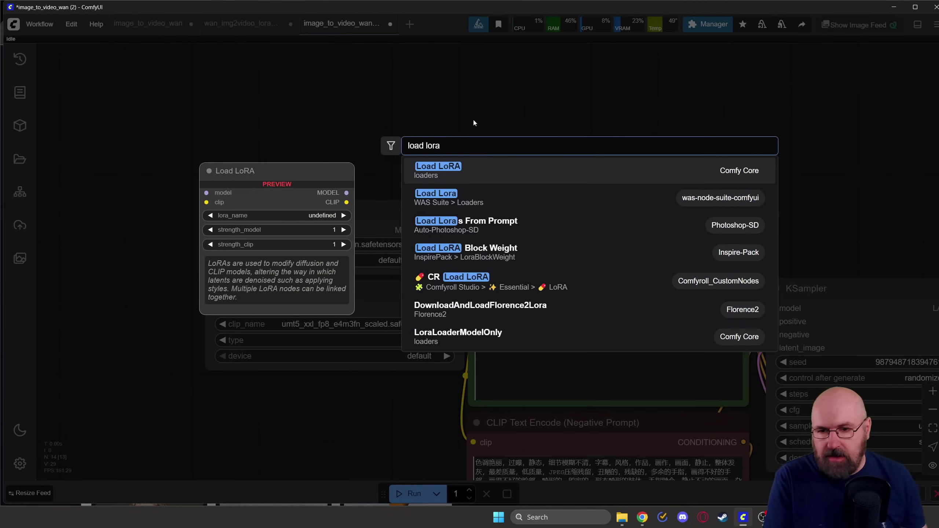
click(438, 174)
click(543, 157)
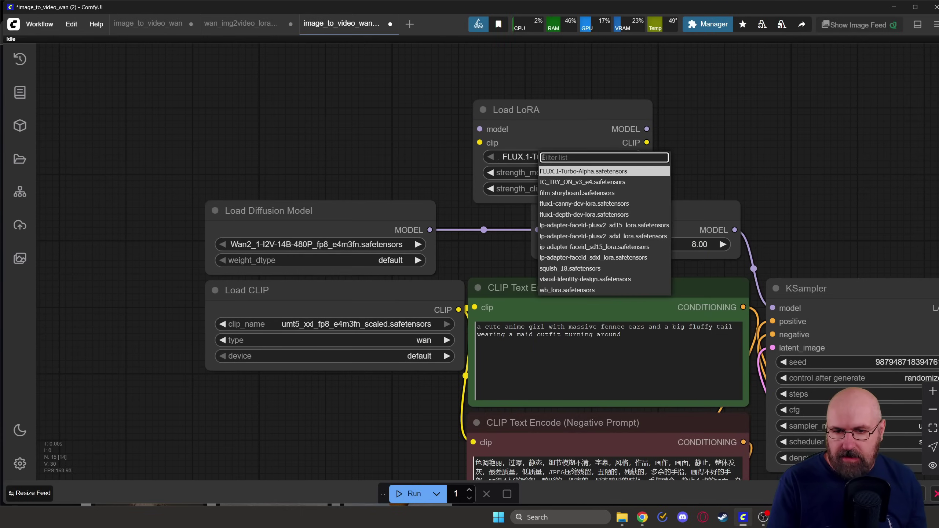
click(562, 268)
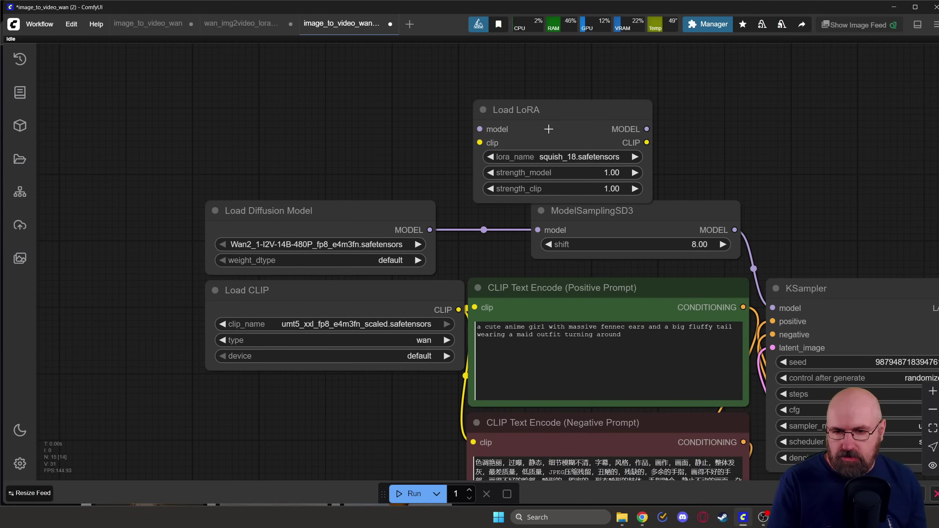
- Wire the diffusion model and CLIP through Load LoRA into ModelSamplingSD3 and the positive prompt
drag(430, 229, 480, 129)
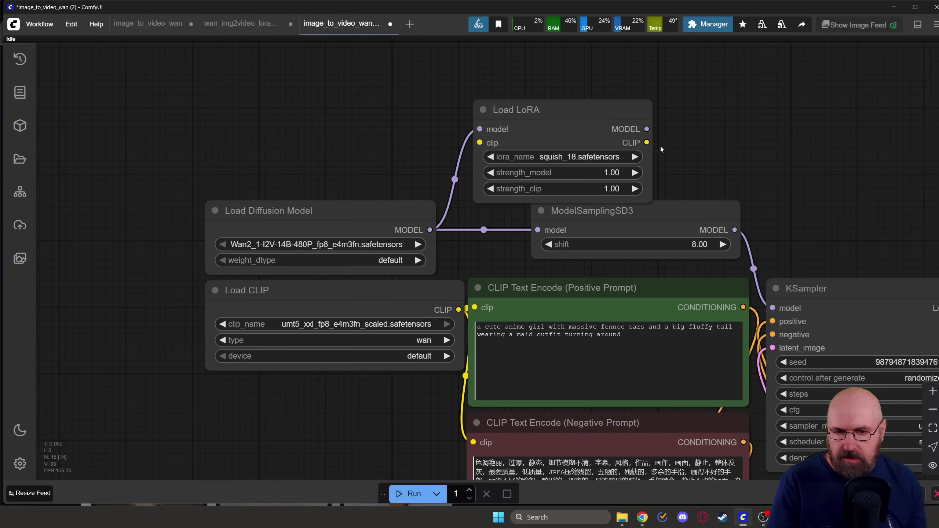
drag(647, 129, 539, 230)
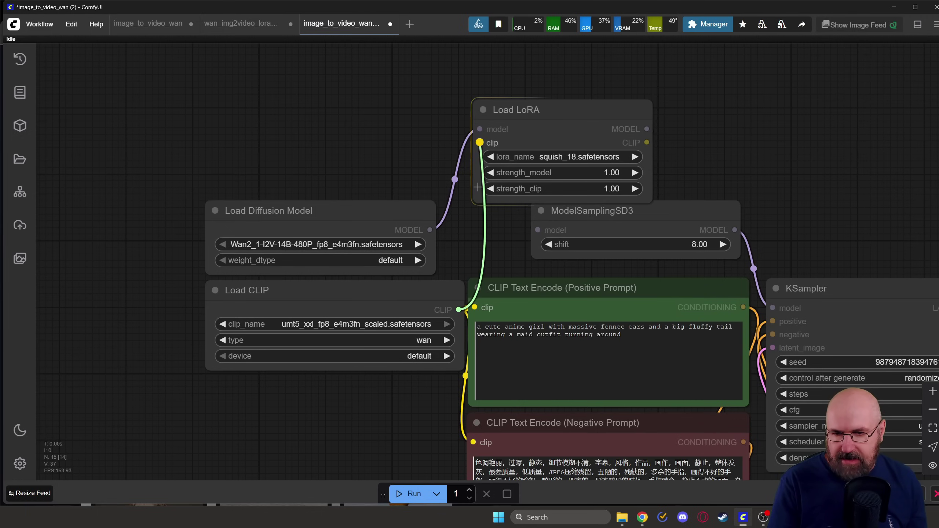
drag(459, 310, 479, 142)
drag(430, 294, 368, 296)
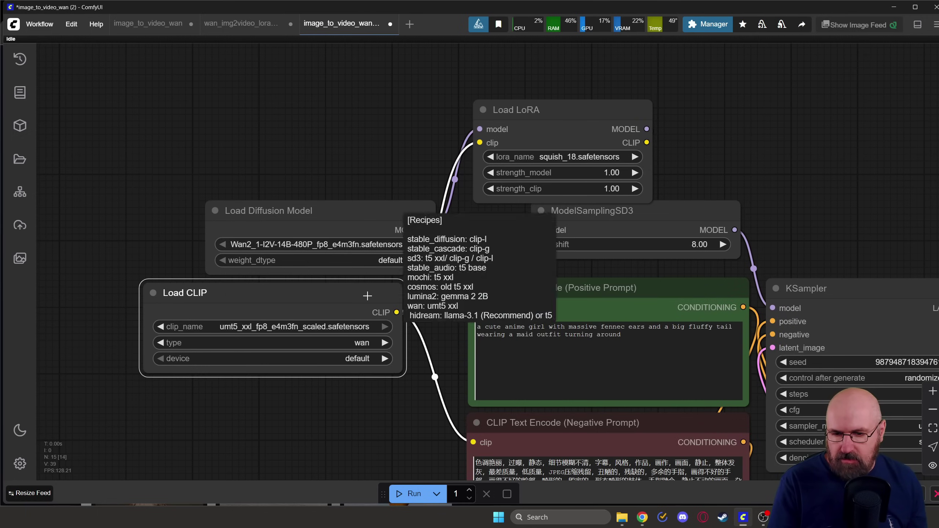
drag(645, 144, 480, 333)
drag(646, 143, 489, 387)
drag(494, 253, 402, 99)
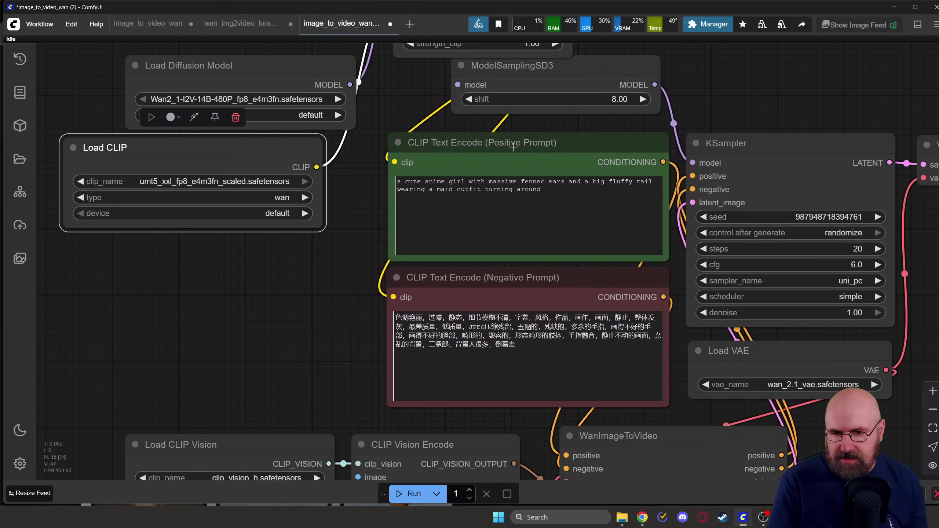
drag(360, 204, 341, 253)
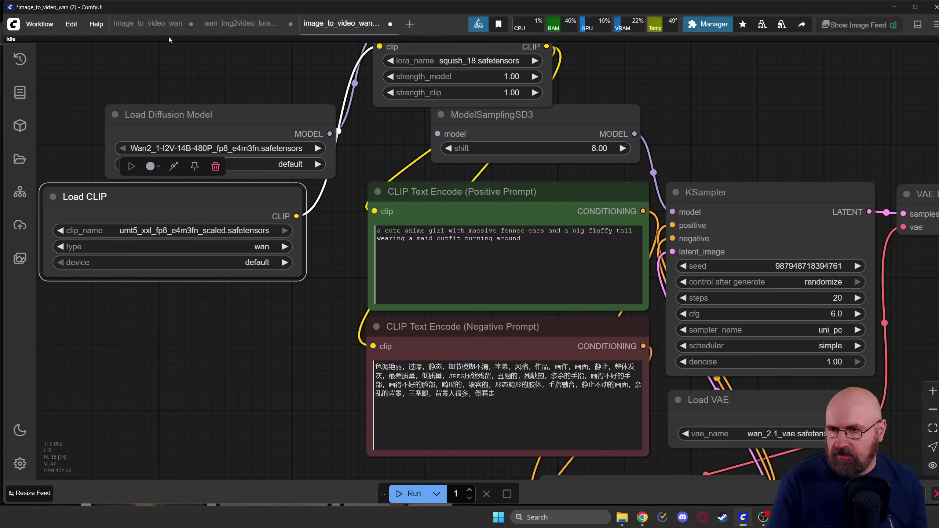
- Review the sq41sh squish positive prompt and negative prompt in the first image_to_video_wan workflow
click(148, 26)
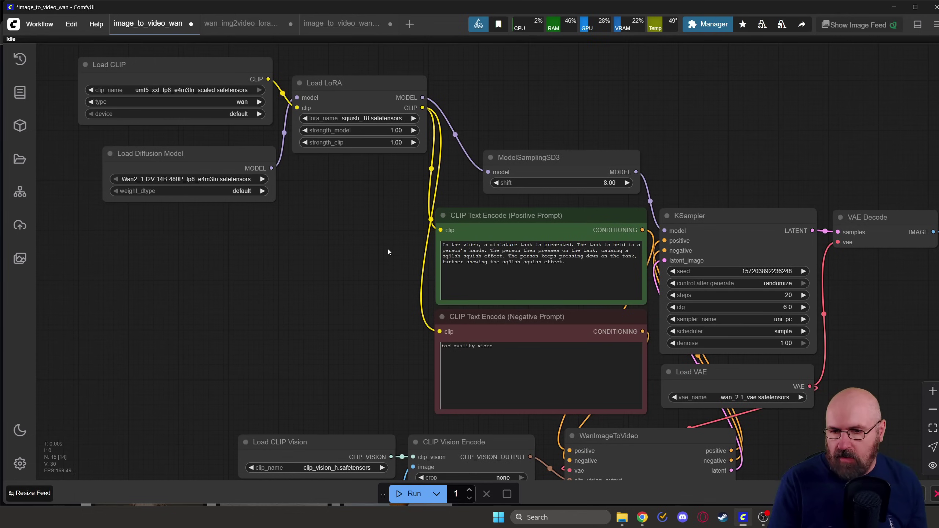
scroll(388, 253, up, 8)
drag(400, 283, 181, 225)
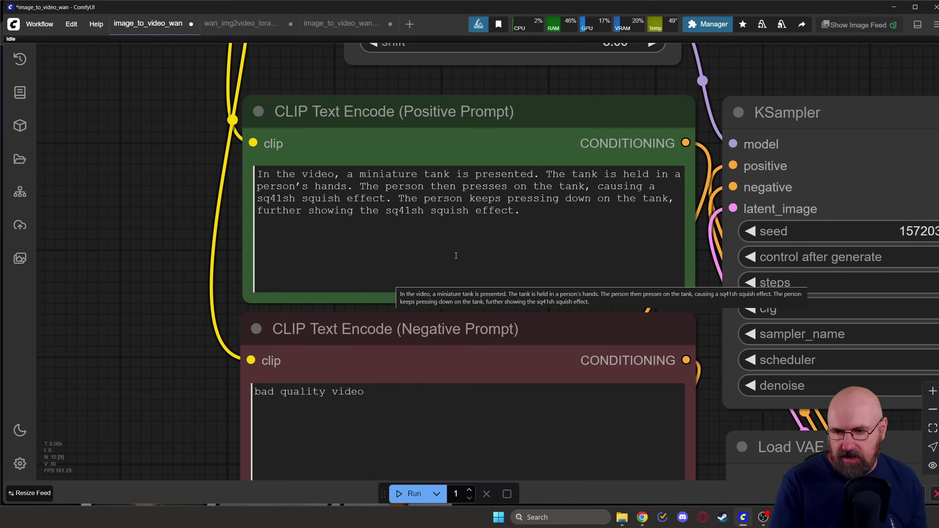
drag(170, 344, 201, 166)
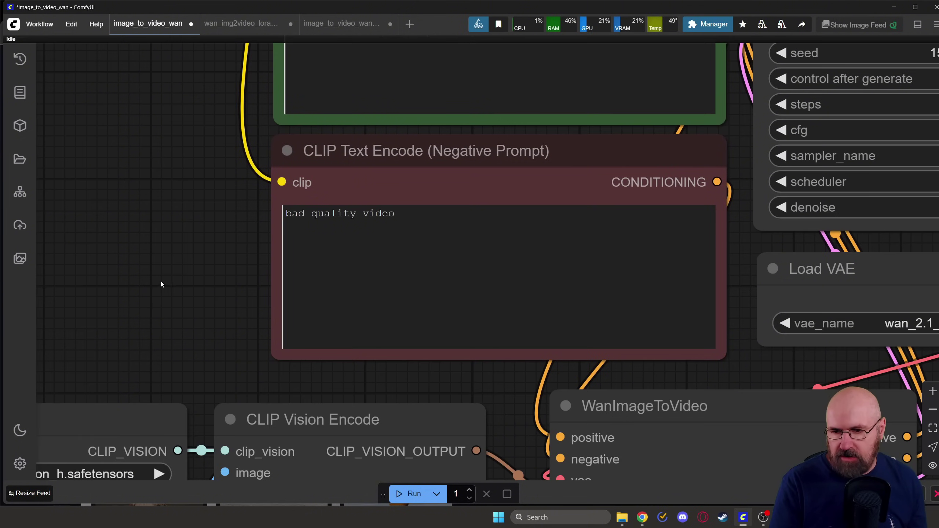
scroll(158, 275, down, 5)
- Read the 'Under 81 frames' note in wan_img2video_lora, highlighting the 81, then return to image_to_video_wan
click(240, 24)
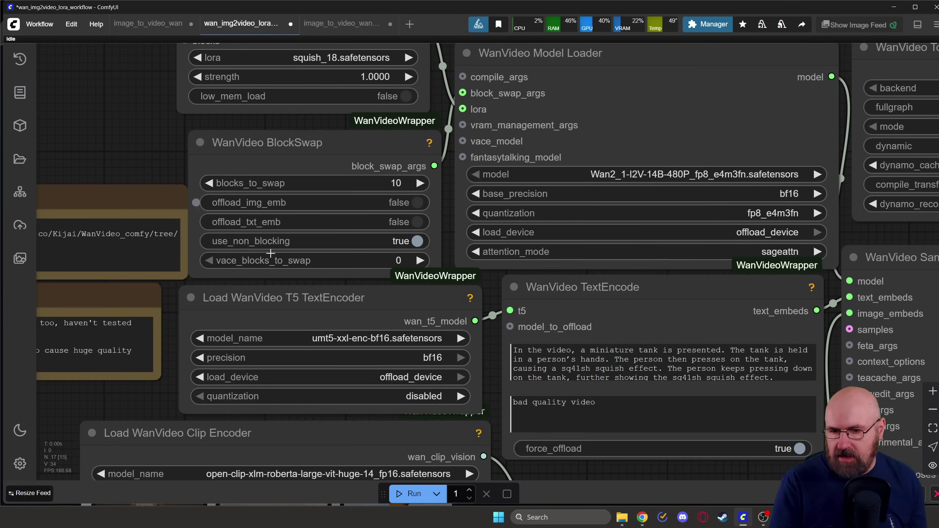
scroll(129, 134, down, 8)
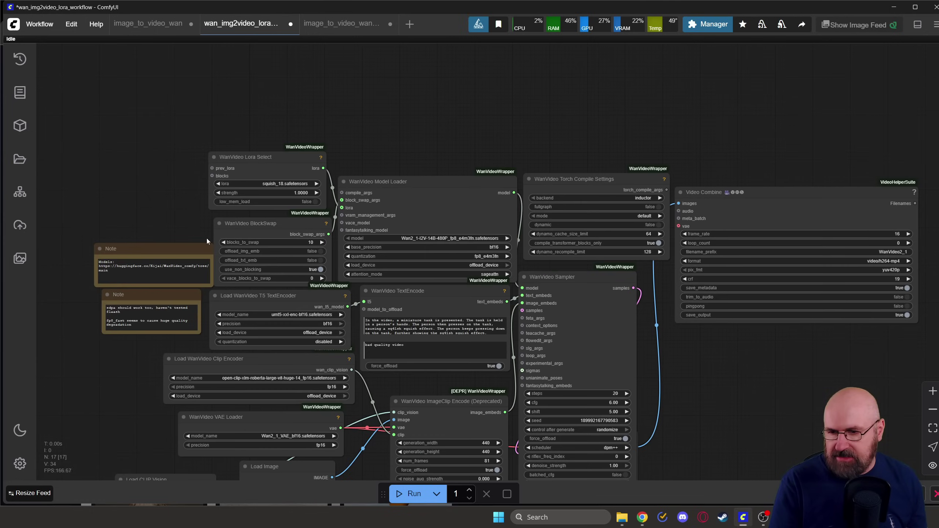
drag(699, 453, 708, 324)
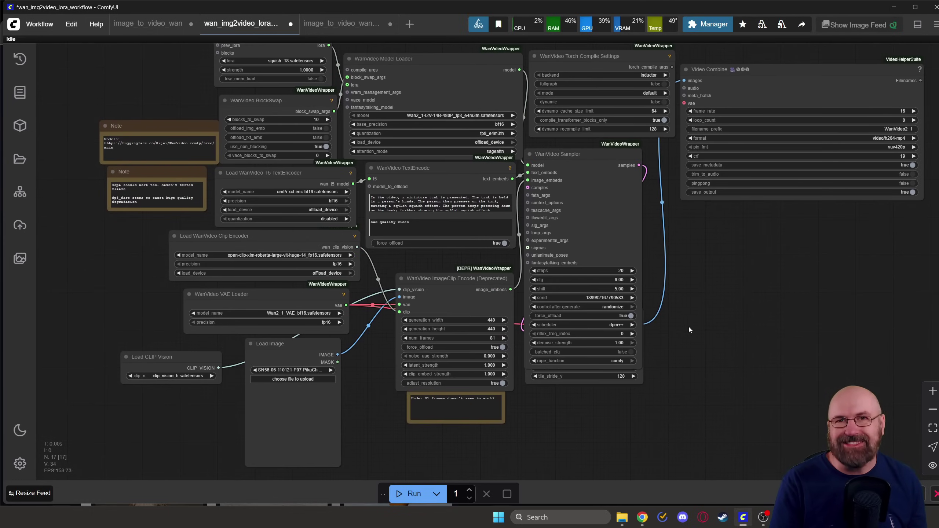
scroll(465, 362, up, 10)
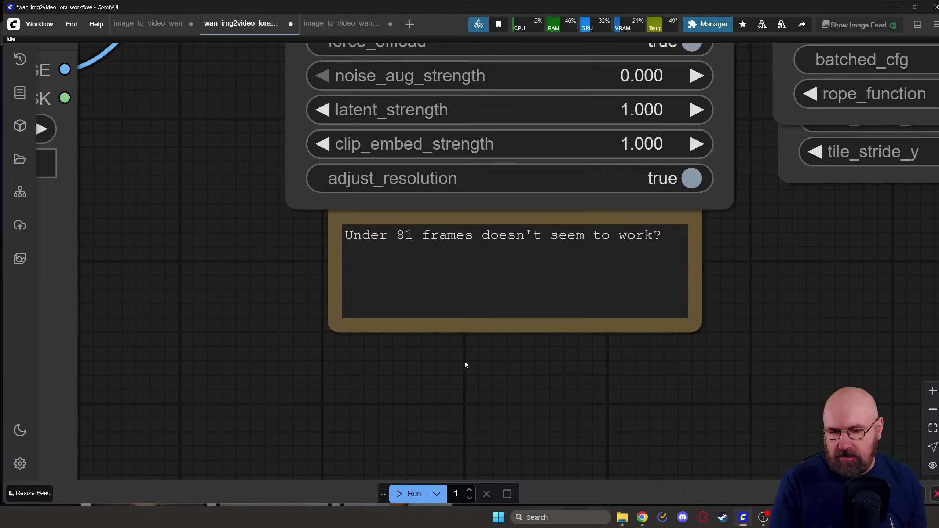
scroll(375, 270, down, 3)
scroll(418, 279, up, 5)
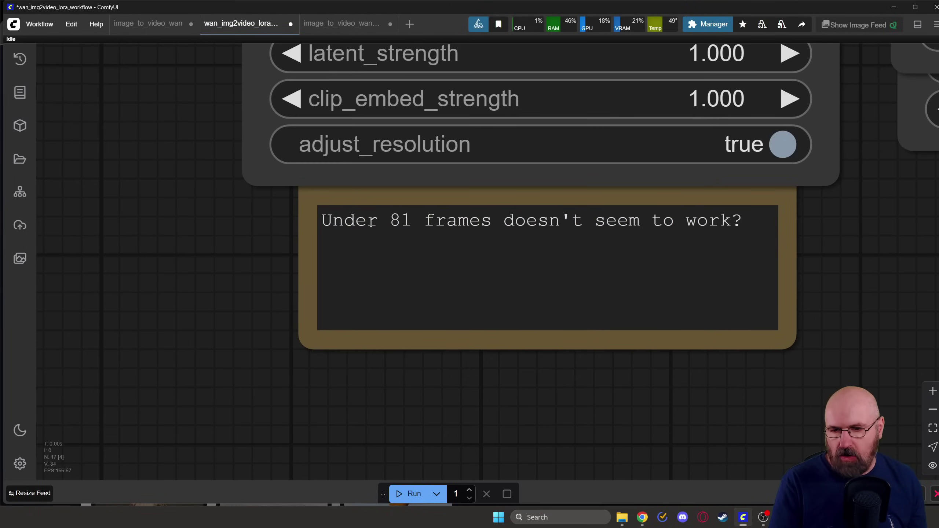
drag(410, 219, 391, 220)
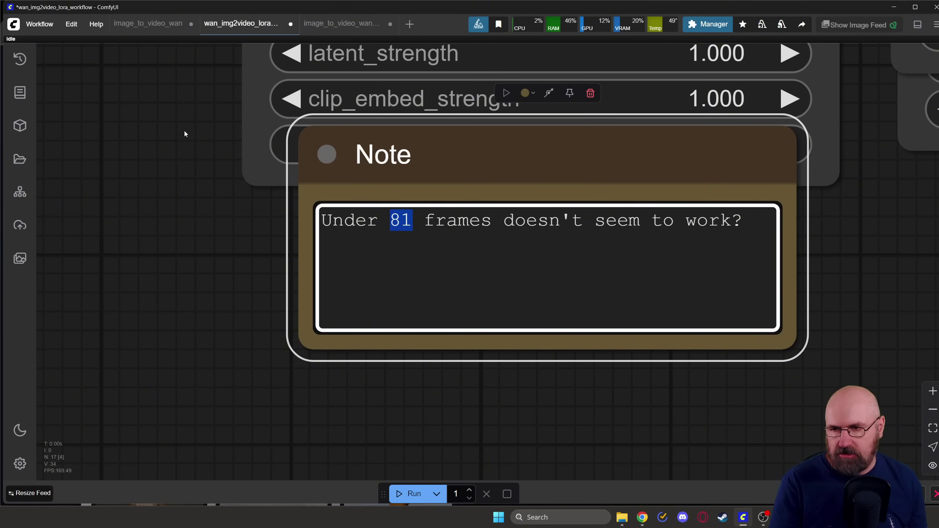
click(165, 24)
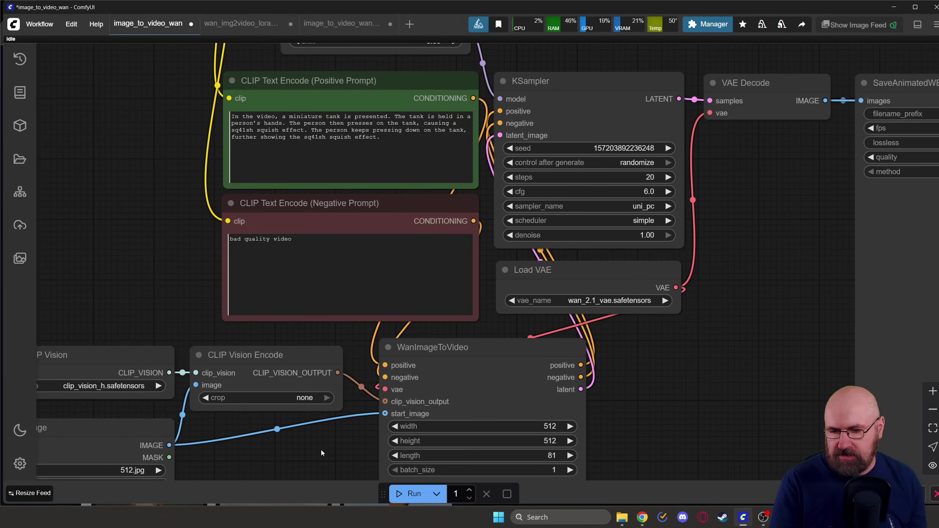
- Set WanImageToVideo's length to 33 frames
drag(322, 452, 329, 208)
scroll(520, 258, up, 5)
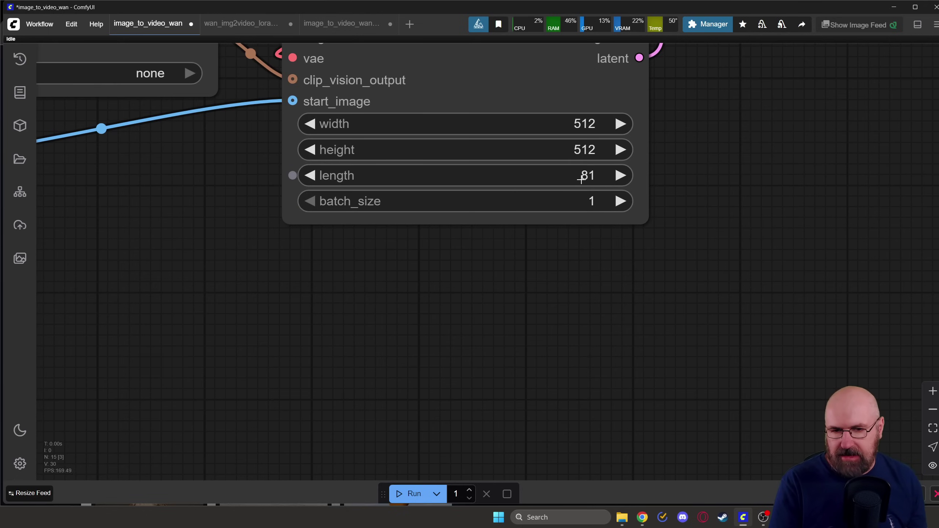
click(581, 180)
text(33)
key(Return)
- Compare against the image_to_video_wan (2) workflow, then zoom out over the whole first graph
click(320, 24)
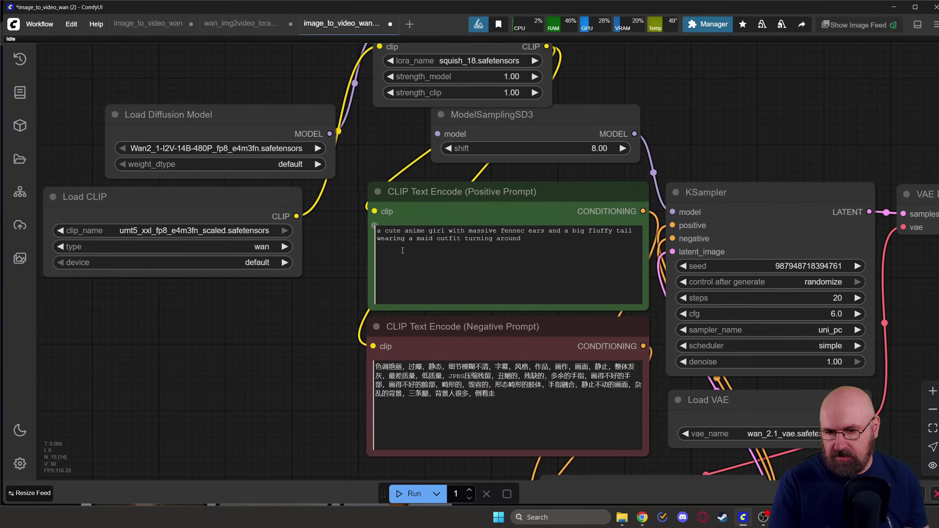
drag(610, 462, 599, 109)
scroll(628, 259, up, 3)
scroll(701, 306, up, 4)
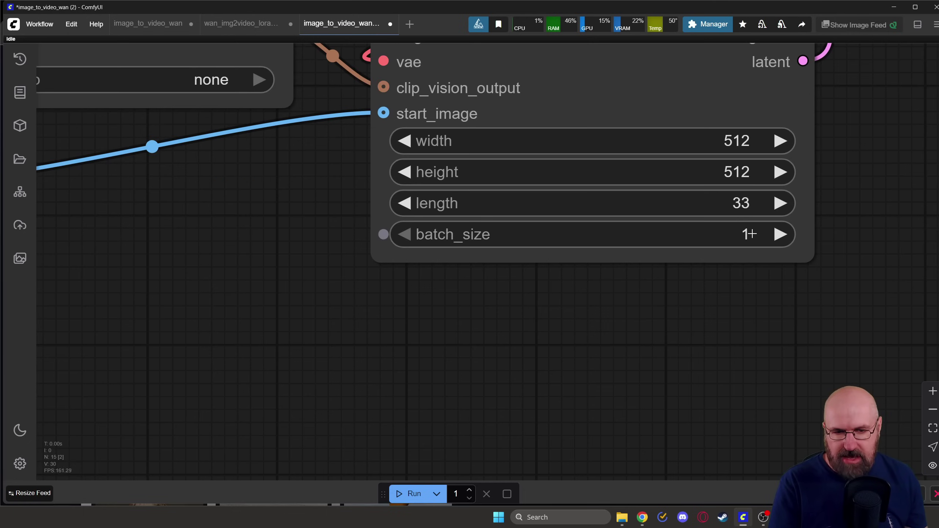
click(163, 24)
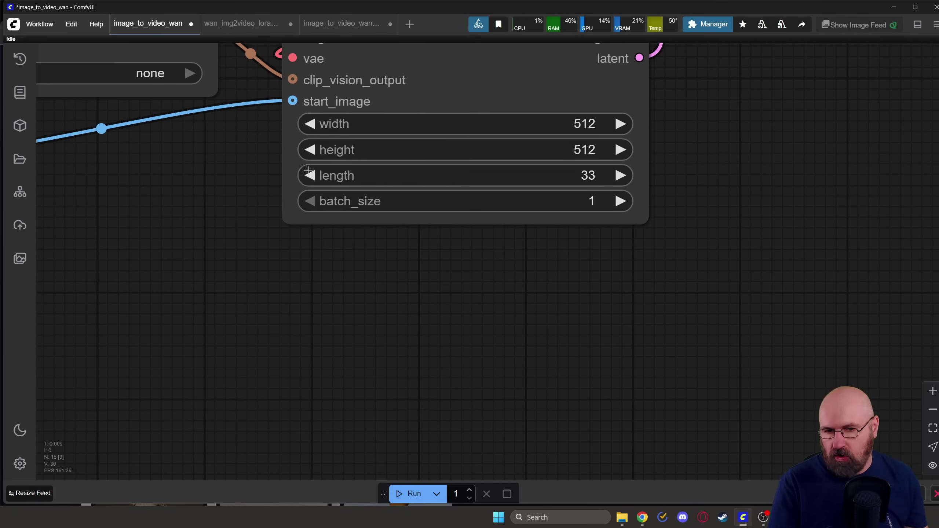
scroll(484, 371, down, 5)
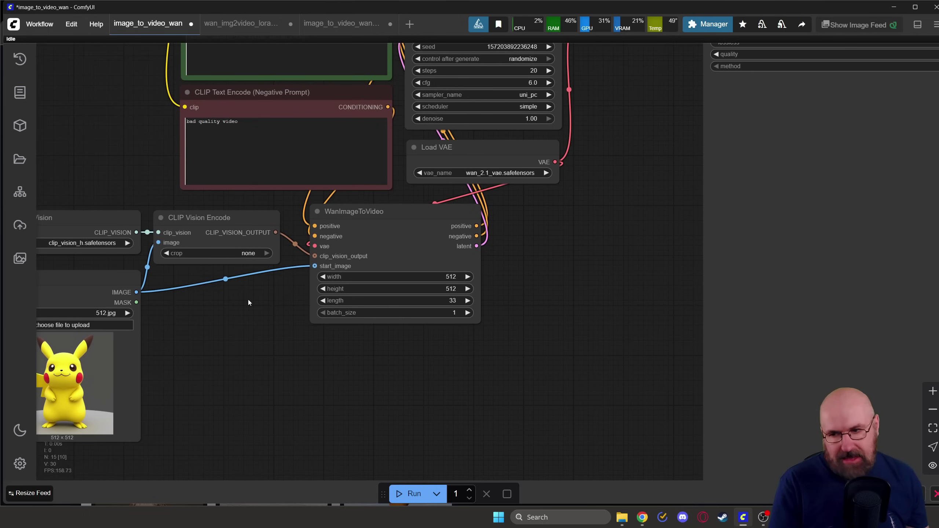
drag(248, 303, 323, 407)
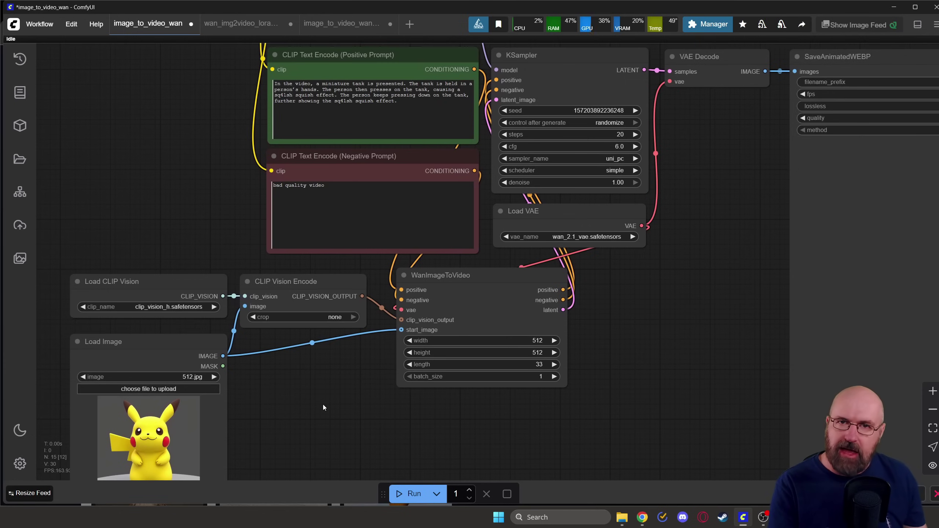
scroll(308, 369, down, 5)
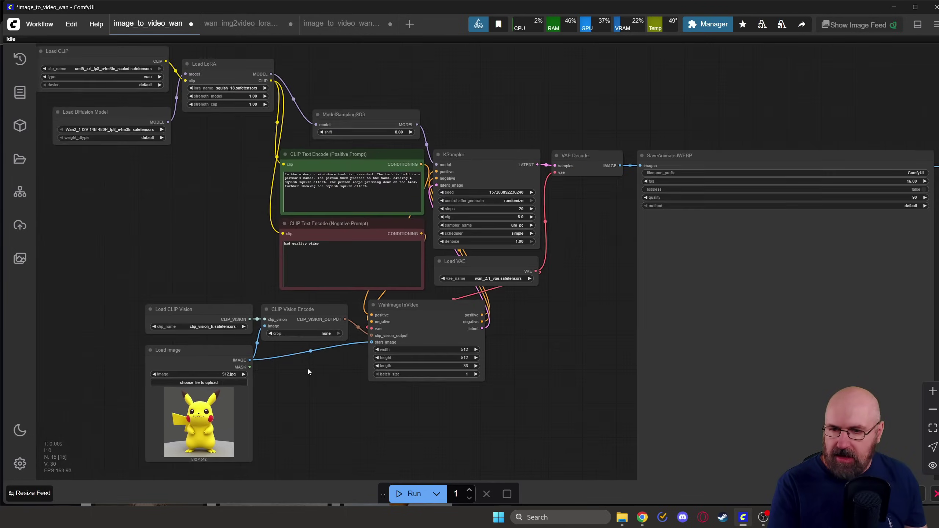
drag(417, 426, 435, 435)
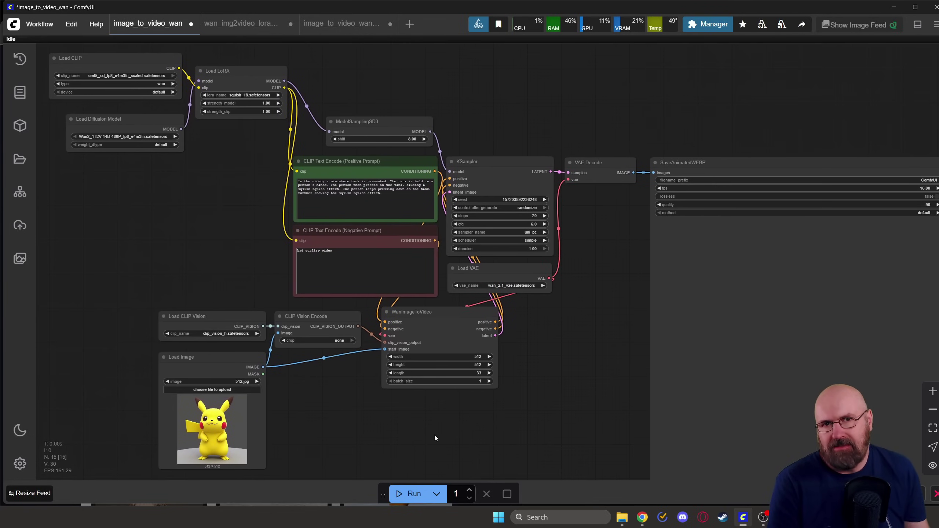